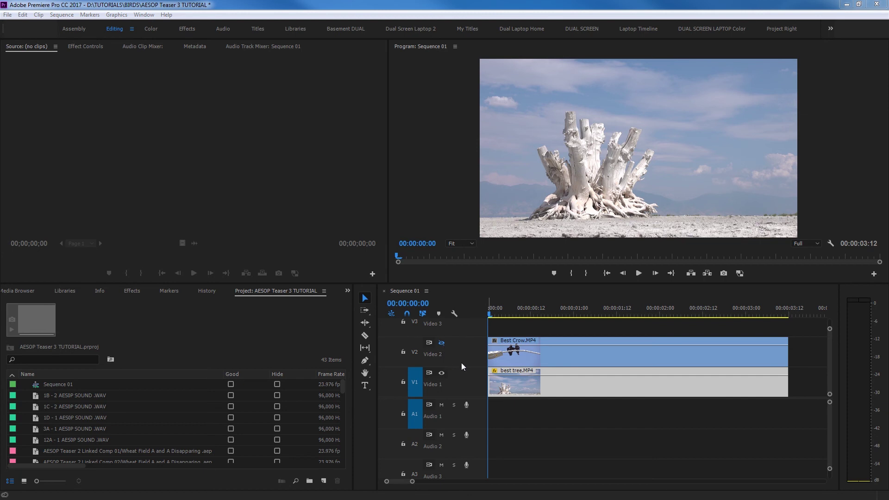
Step: Play back the dead-tree footage from the start of Sequence 01 and return to the beginning
left_click_drag(514, 384, 523, 293)
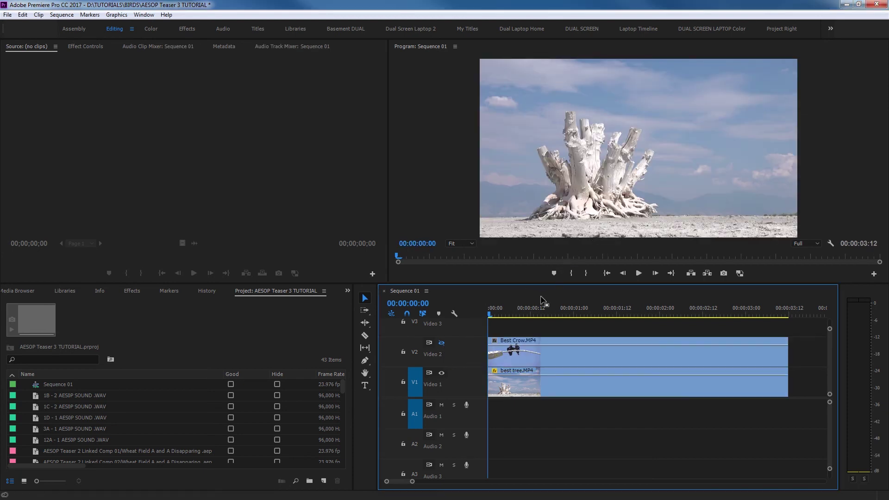
key("space")
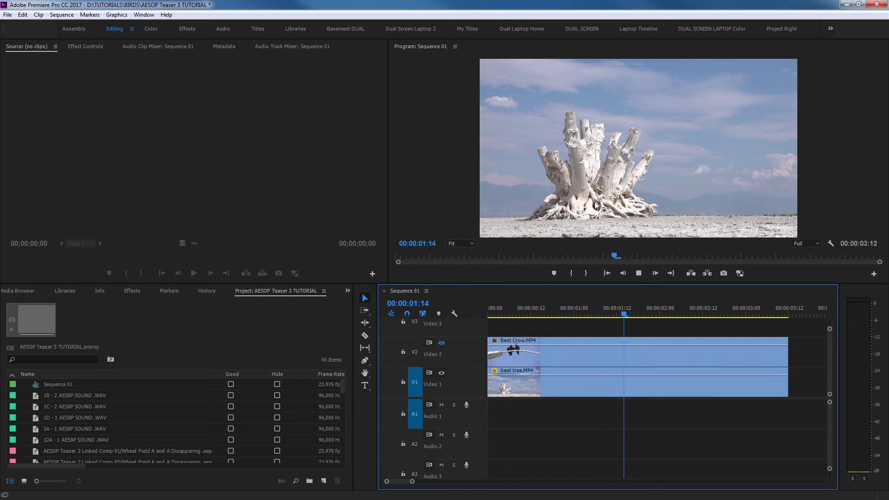
key("space")
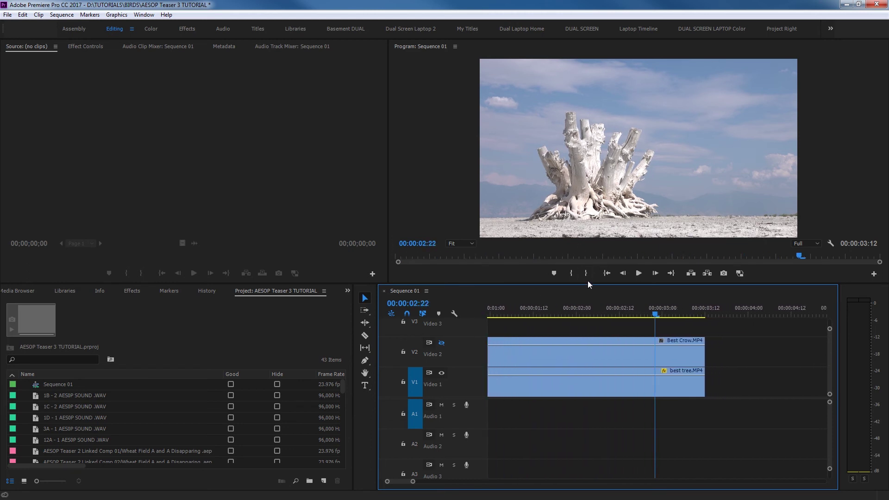
key("Home")
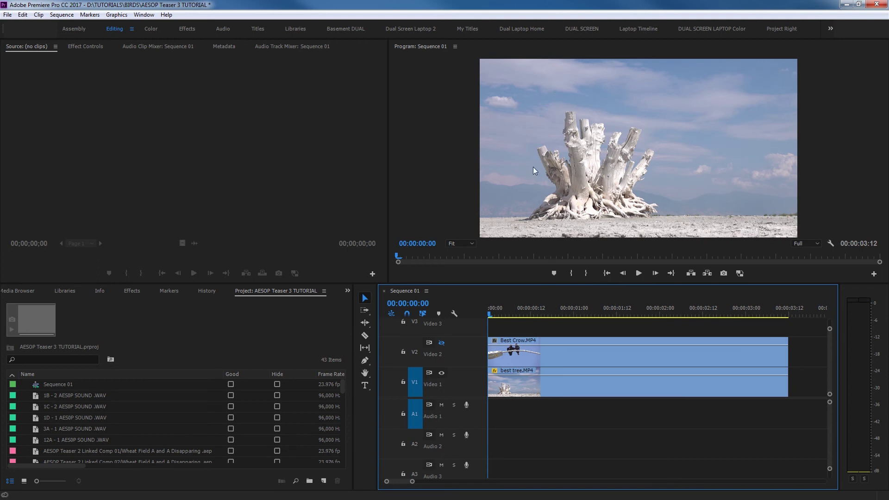
Step: Show the Video 2 track and try isolating one crow in the Best Crow clip with an elliptical opacity mask
left_click(442, 343)
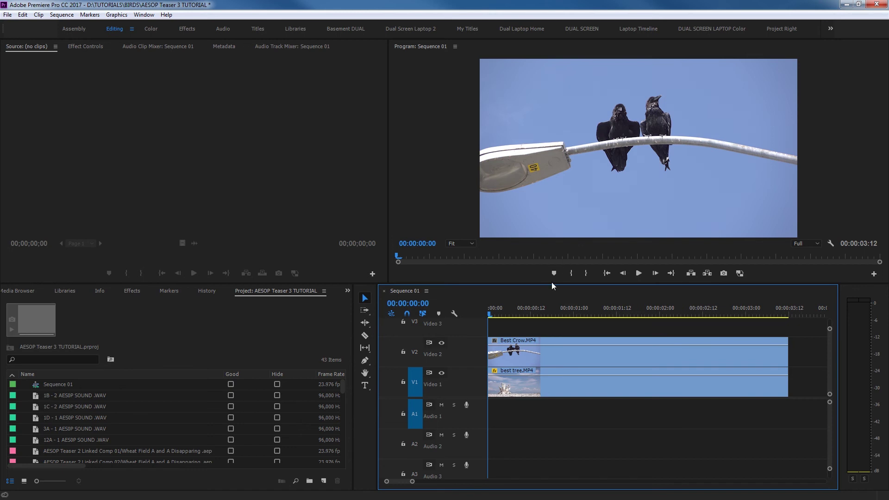
left_click(525, 351)
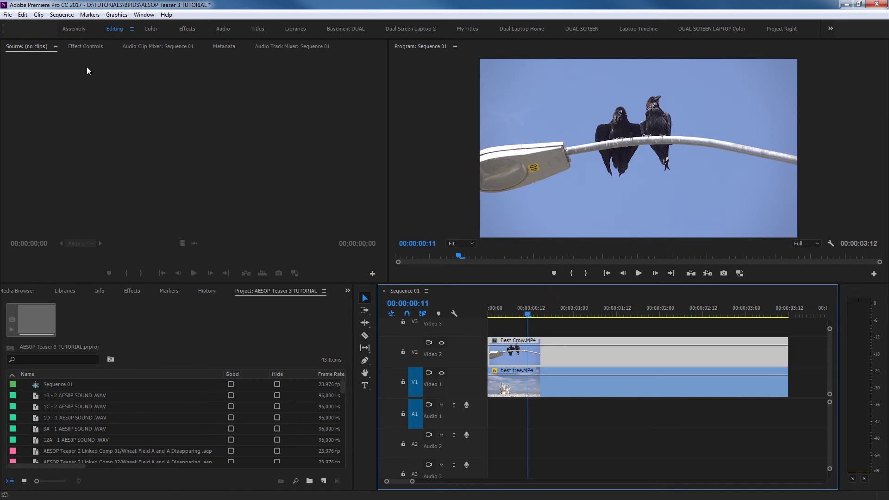
left_click(85, 47)
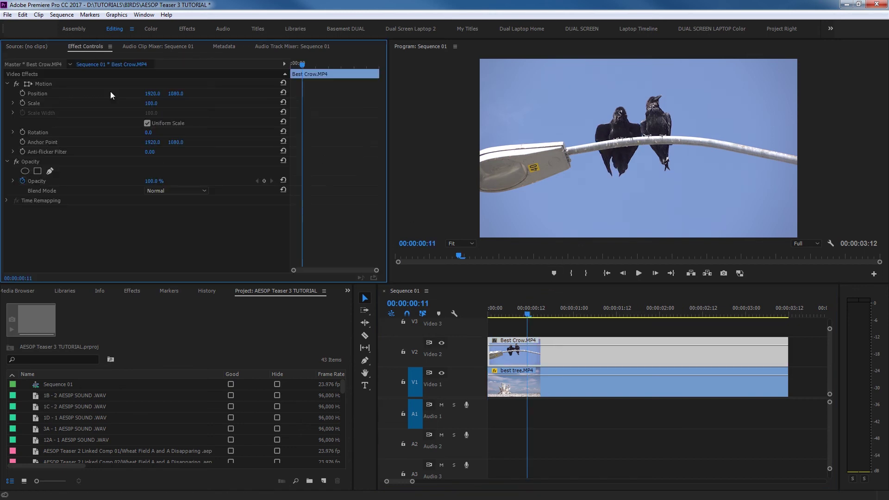
left_click(25, 171)
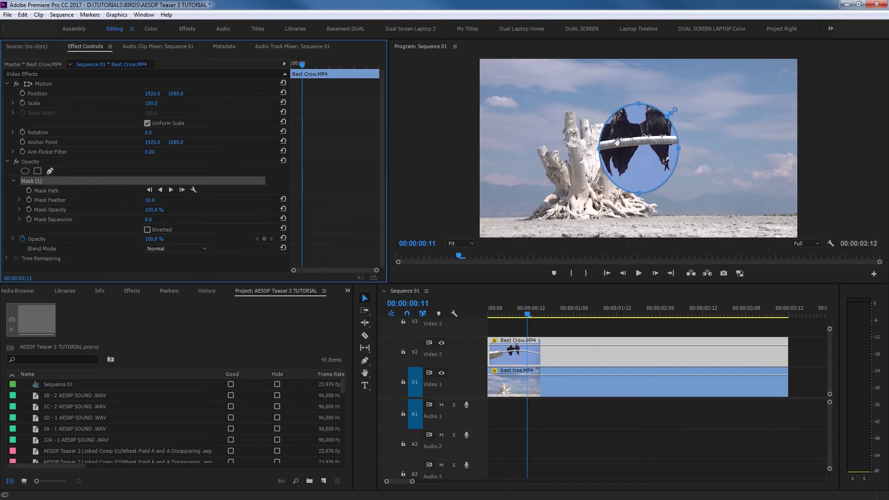
left_click(614, 133)
left_click_drag(614, 132, 608, 128)
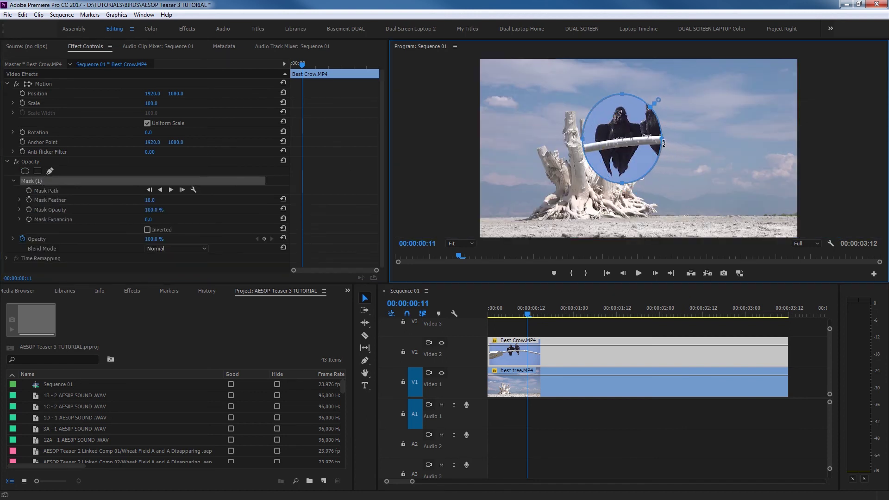
left_click_drag(662, 141, 643, 139)
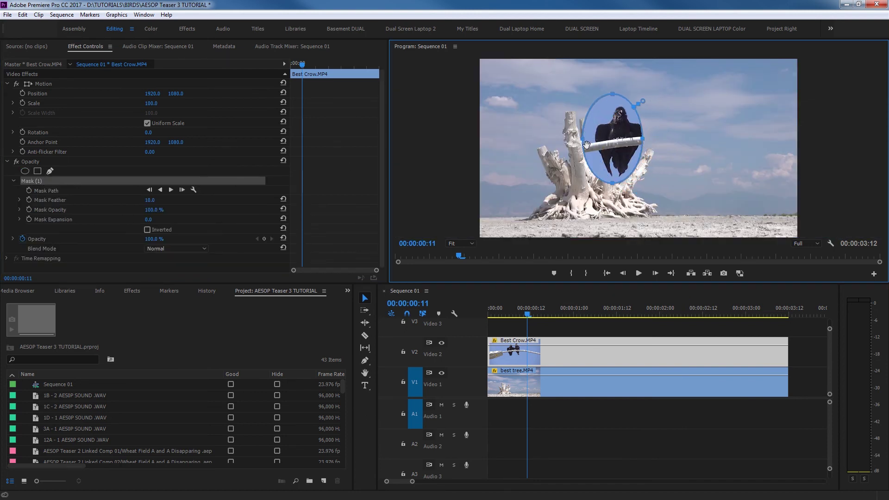
left_click_drag(585, 143, 644, 137)
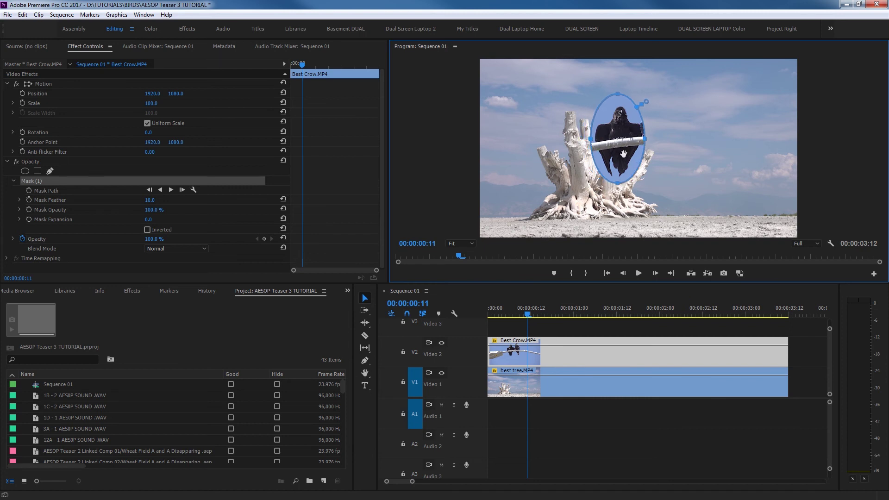
Step: Try scaling the masked crow clip to 29 and placing it on the tree's tallest stump at about 1179, 645
left_click_drag(152, 107, 120, 106)
left_click_drag(629, 167, 568, 130)
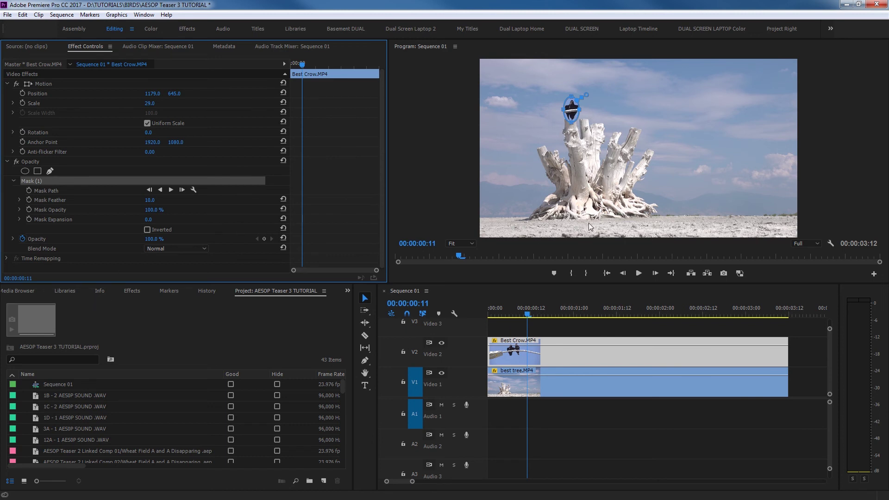
Step: Undo the crow clip's repositioning, scaling and elliptical mask
key("ctrl+z")
key("ctrl+z")
key("ctrl+z")
key("ctrl+z")
key("ctrl+z")
key("ctrl+z")
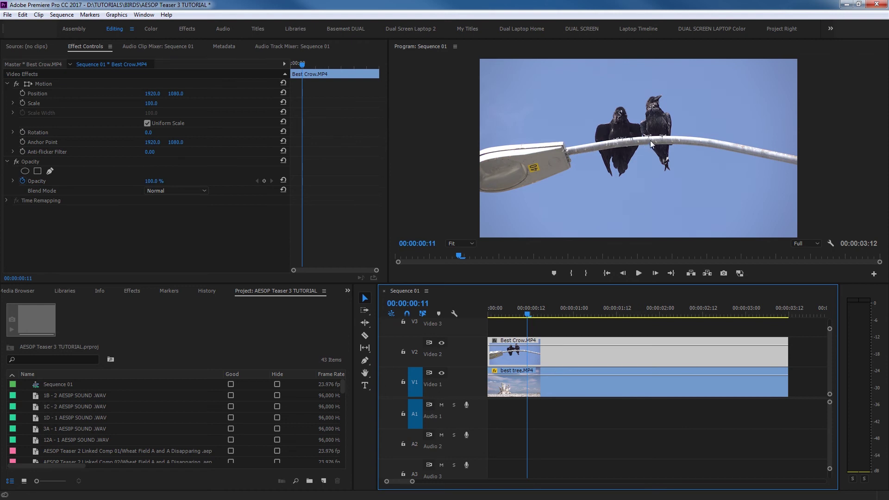
Step: Play back the crow footage from 00:00:00:07 to check how the two birds move on the lamp post
left_click_drag(520, 308, 514, 307)
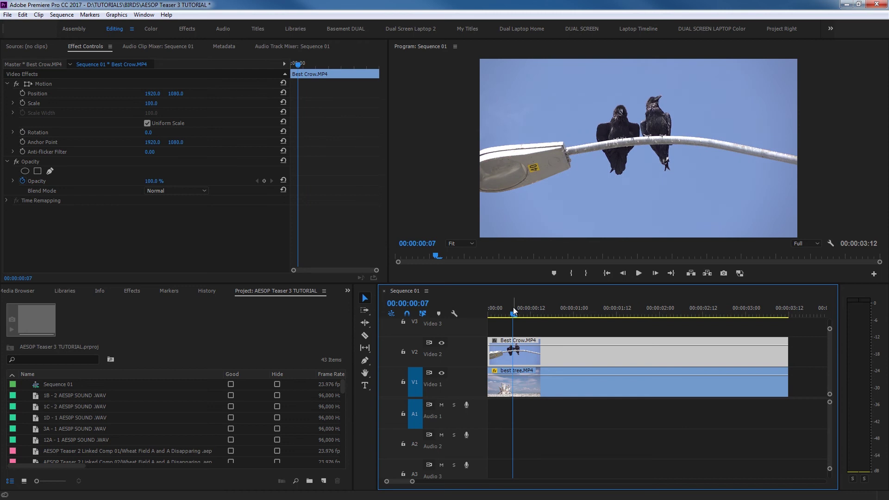
key("space")
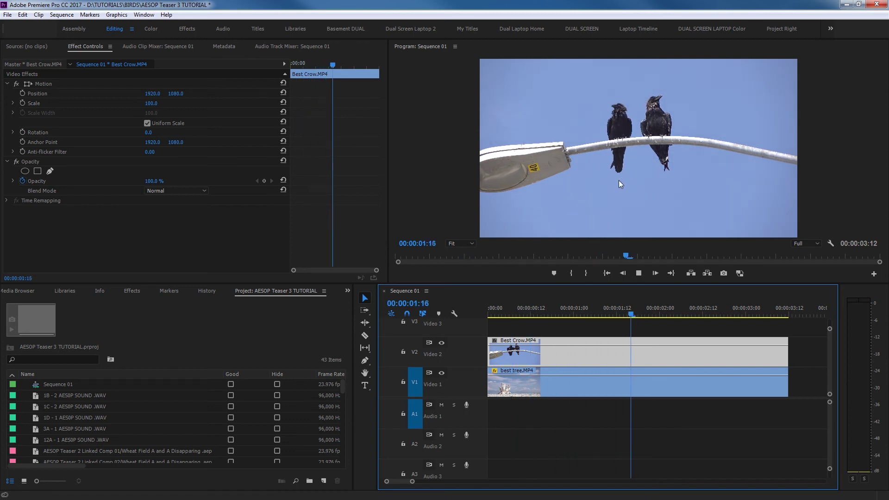
key("space")
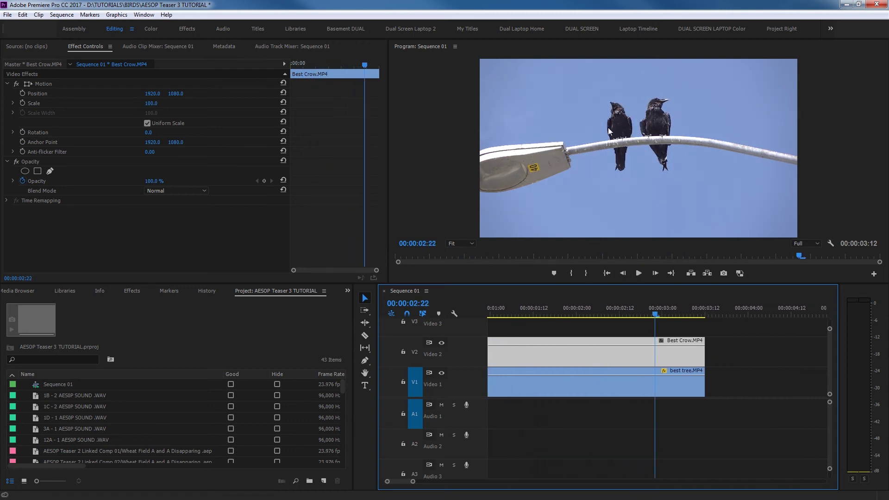
key("minus")
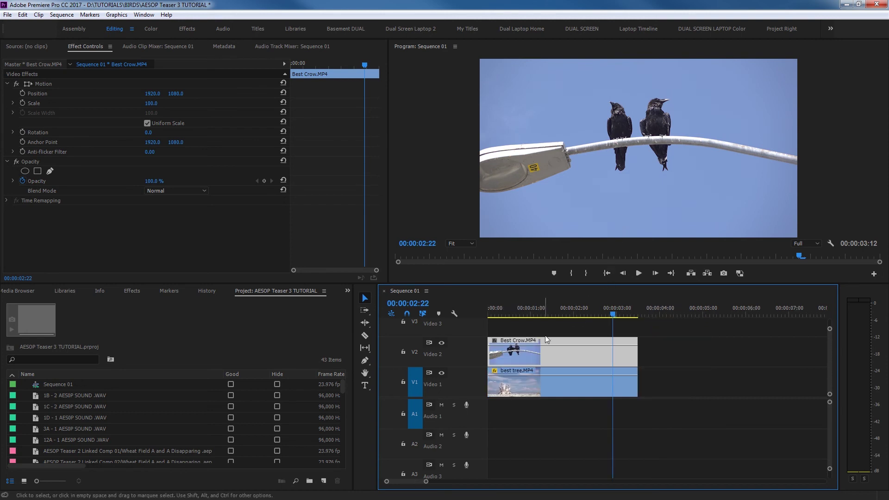
Step: Review the tree shot from the sequence start with the crow track hidden, then rewind to 00:00:00:00
left_click(498, 324)
left_click(492, 317)
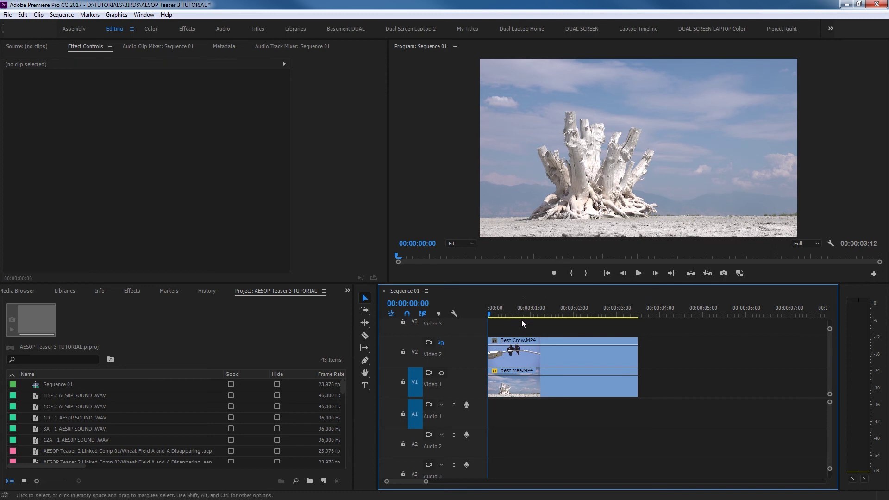
key("space")
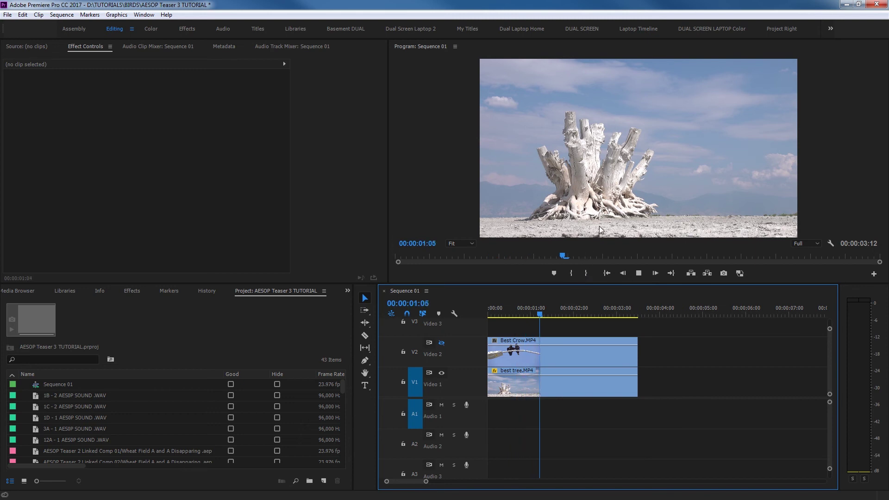
key("space")
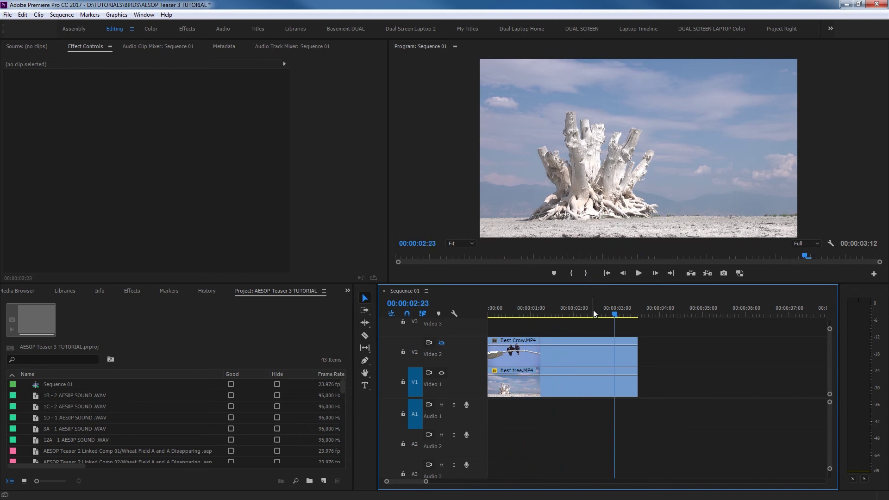
left_click_drag(594, 310, 475, 327)
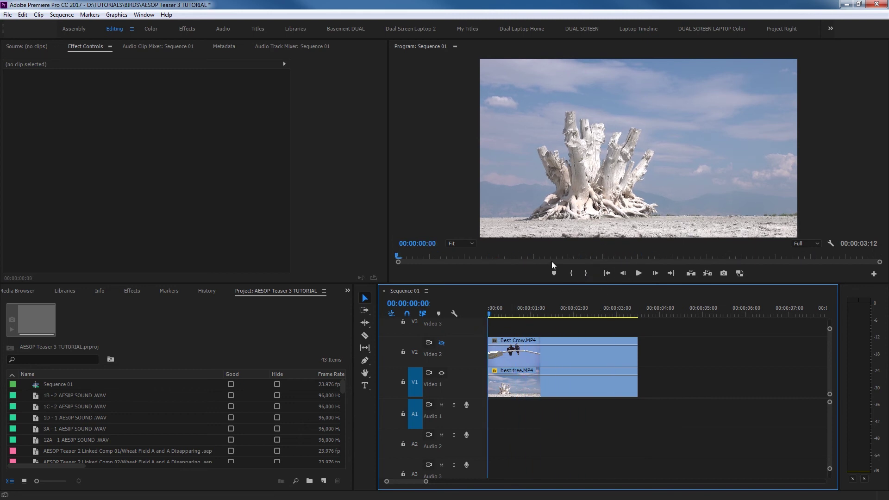
Step: Compare the crow and tree shots at 00:00:00:22 by toggling the visibility of Video 2
left_click(528, 309)
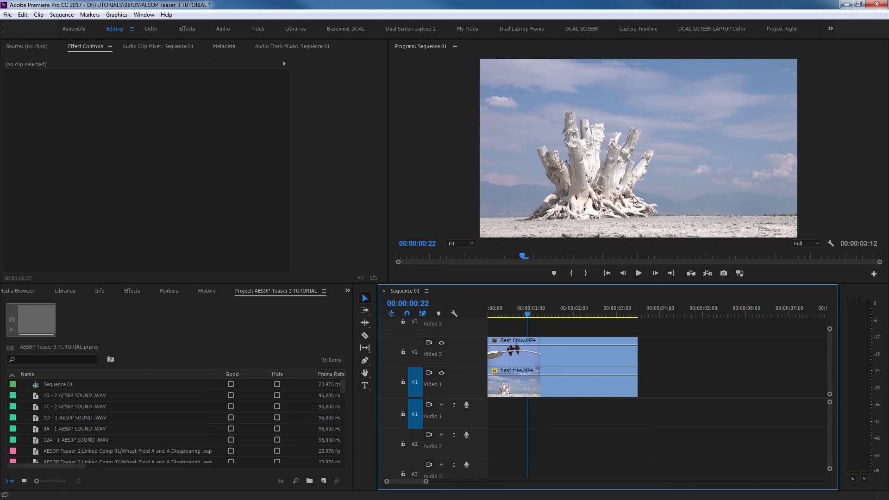
left_click(441, 342)
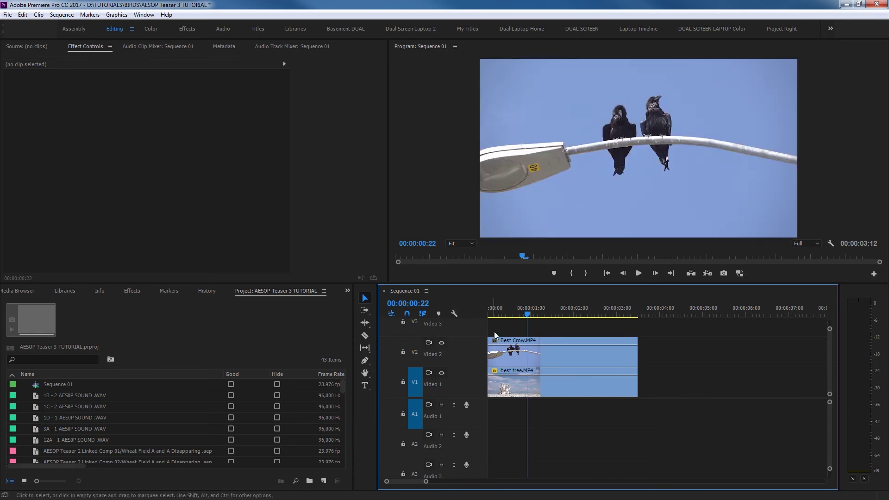
left_click(442, 343)
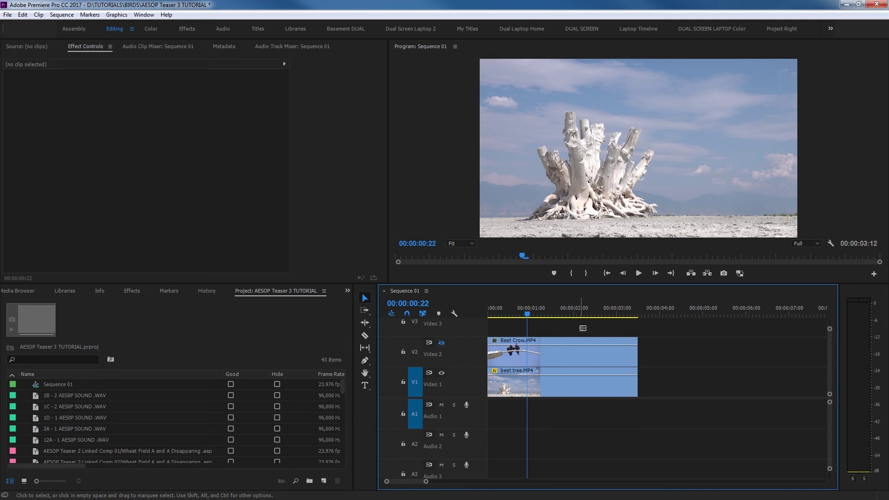
Step: Show the Video 2 track and replace both the Best Crow and best tree clips with an After Effects composition
left_click_drag(583, 329, 548, 352)
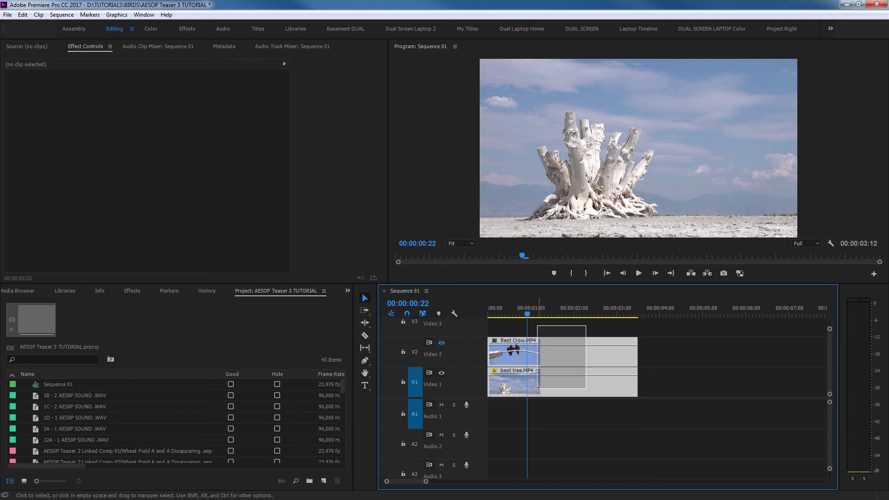
right_click(550, 357)
left_click(476, 331)
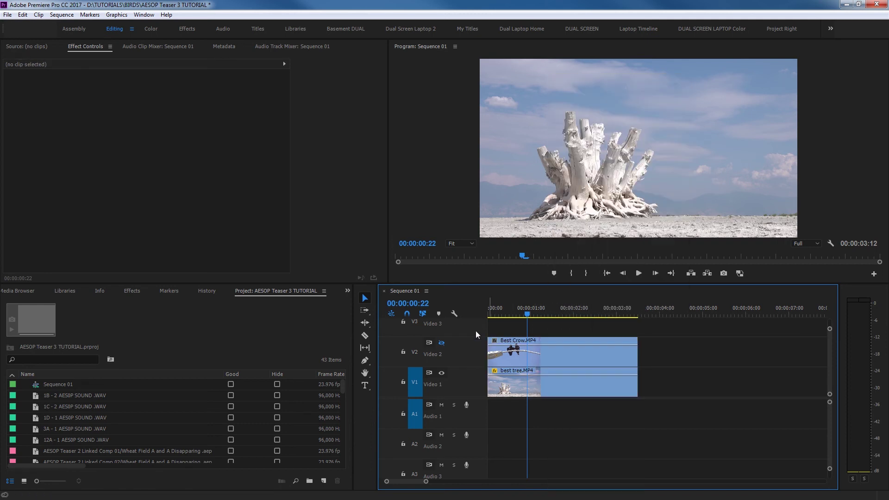
left_click(441, 343)
left_click_drag(566, 327, 545, 357)
right_click(544, 357)
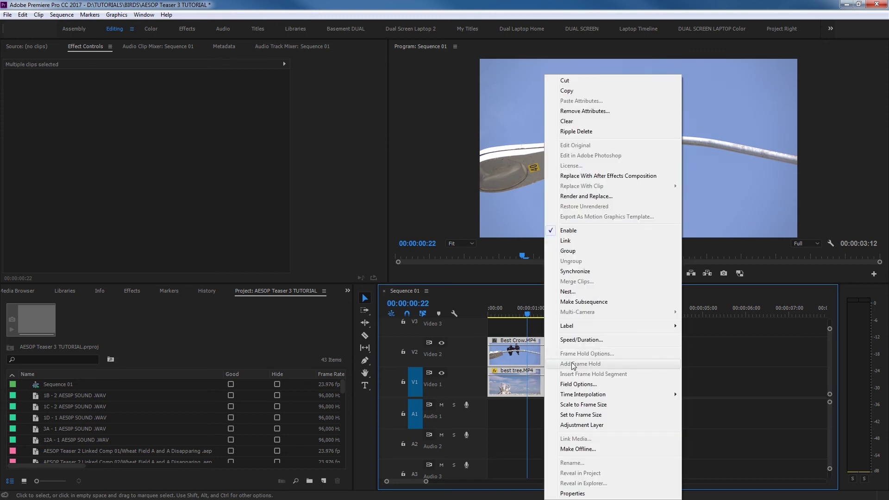
left_click(608, 176)
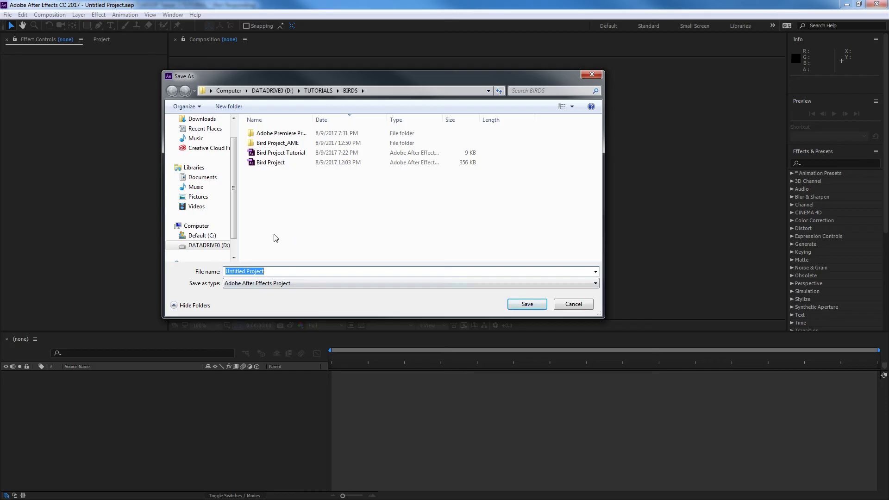
Step: Save the After Effects project as Bird Project Tutorial in the BIRDS folder, replacing the existing file
double_click(278, 153)
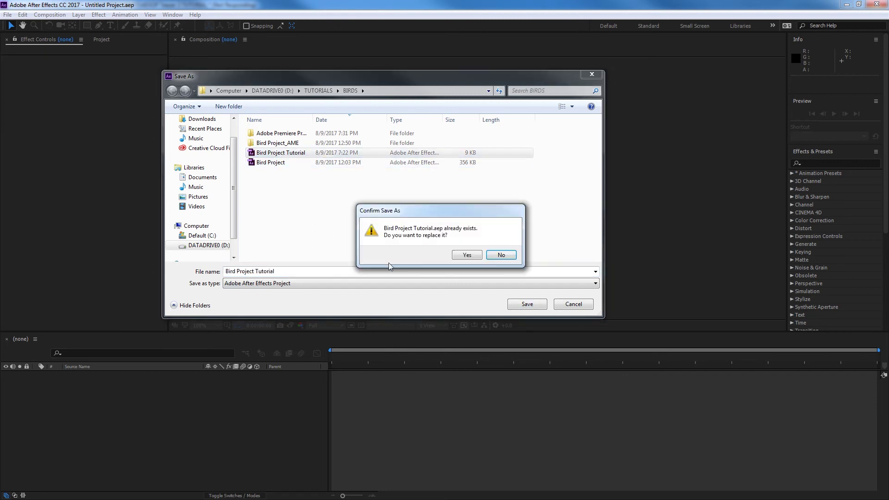
left_click(470, 255)
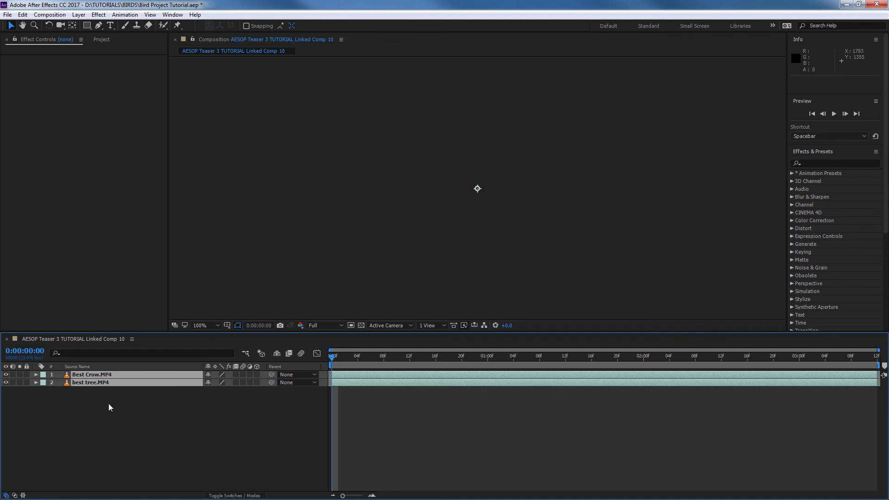
left_click(110, 404)
key("shift+slash")
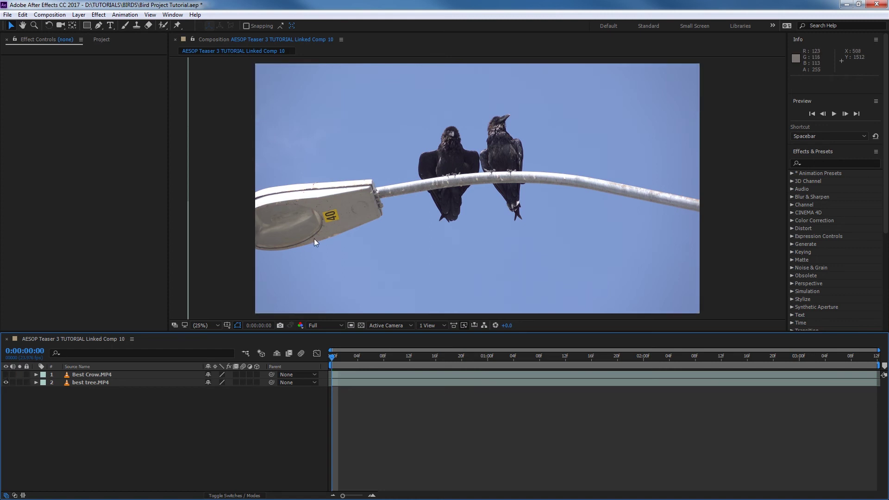
Step: Set the composition preview resolution to Third, hiding the Best Crow layer to check the tree and showing it again
left_click(6, 375)
left_click(325, 326)
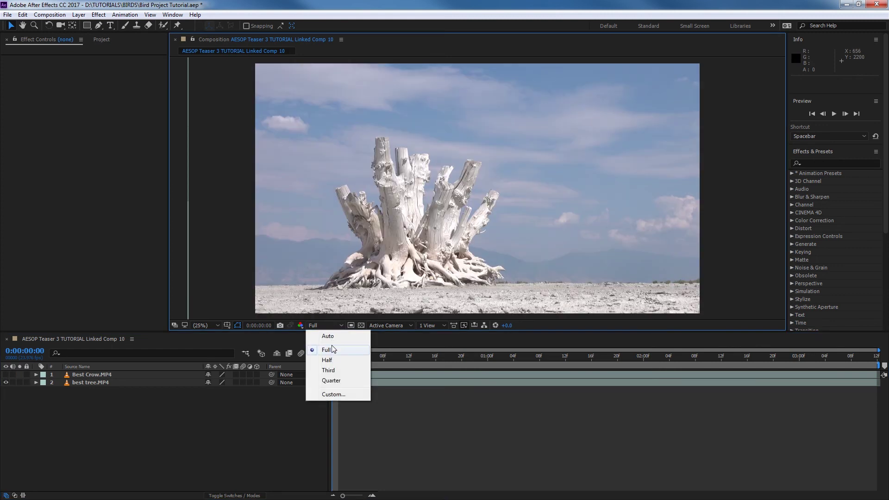
left_click(329, 371)
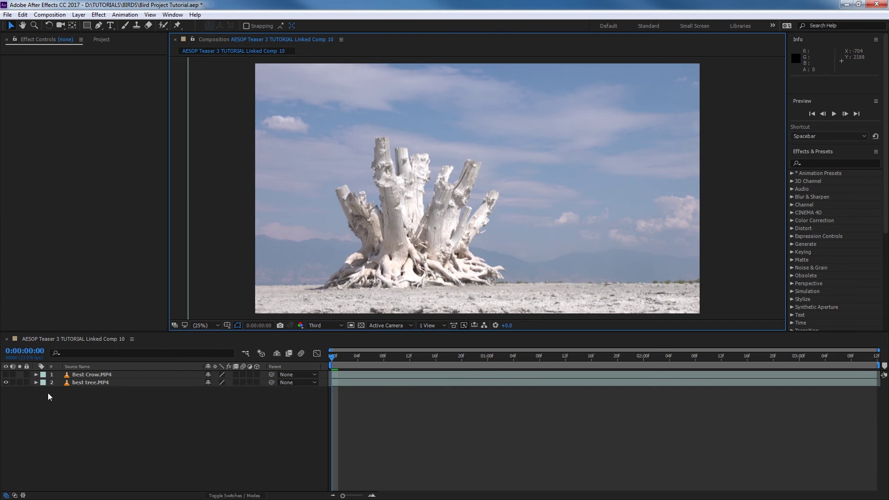
left_click(6, 374)
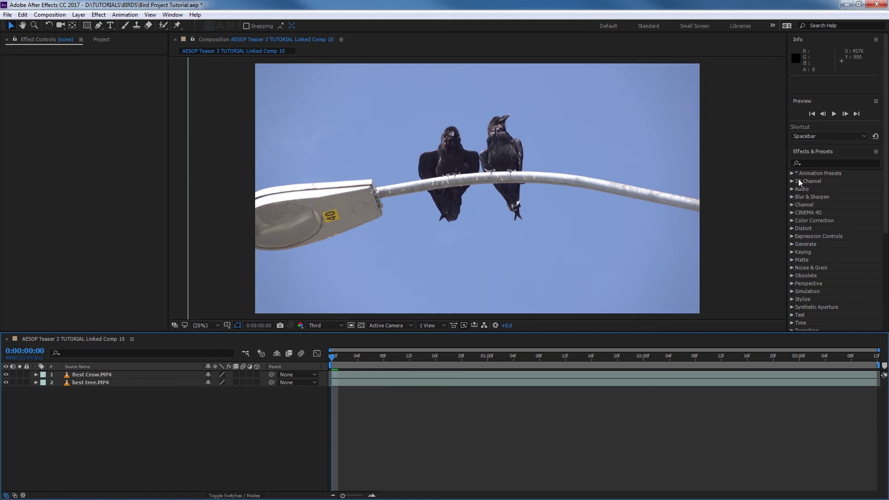
Step: Find the Keylight, Key Cleaner and Advanced Spill Suppressor preset and apply it to the Best Crow layer
left_click(809, 164)
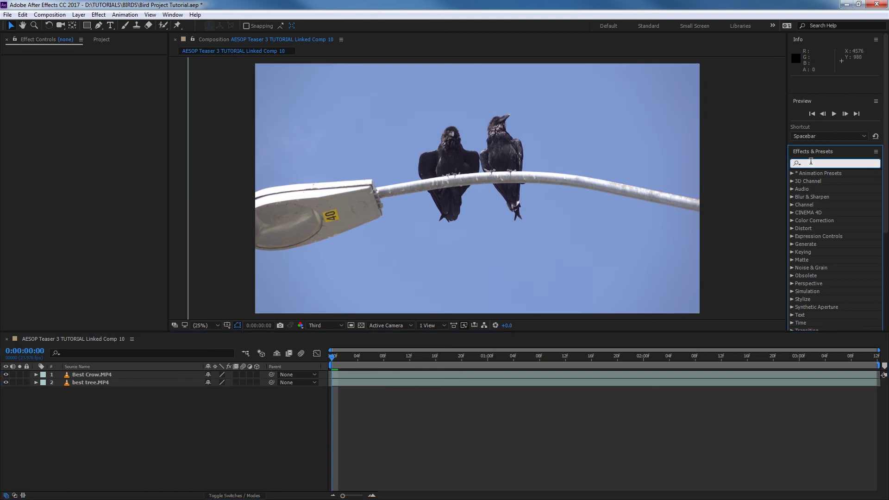
type("key")
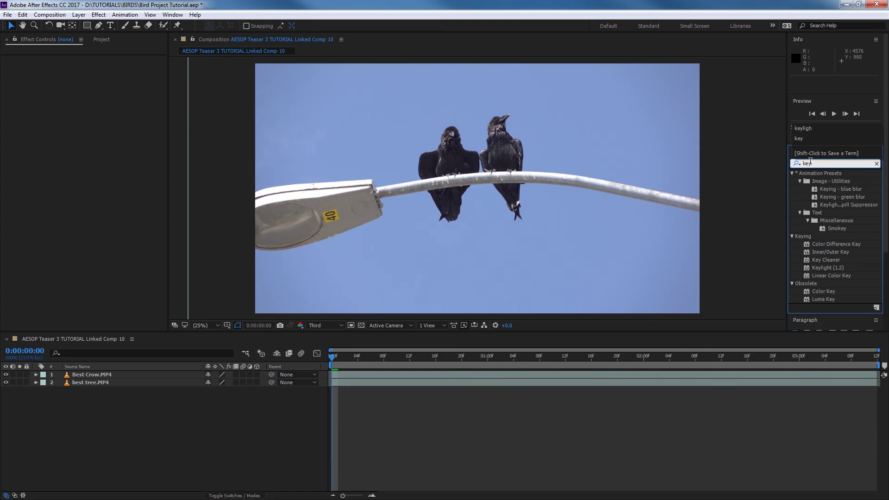
type("light")
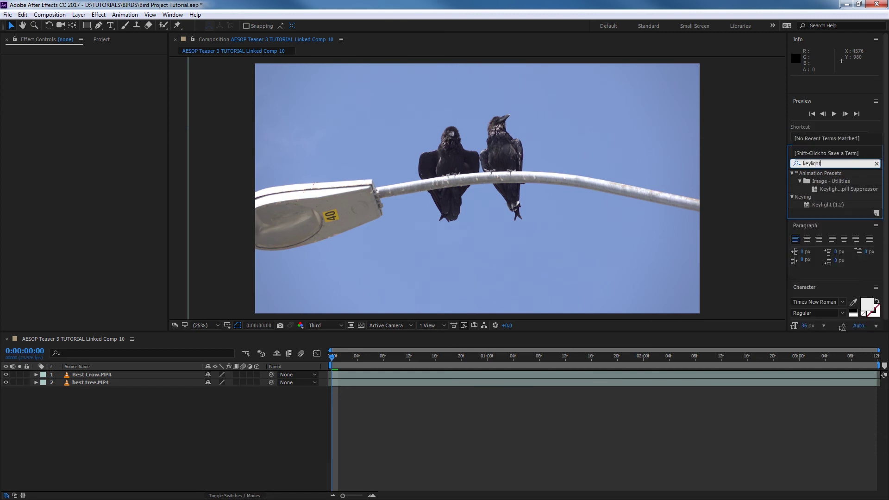
left_click(827, 190)
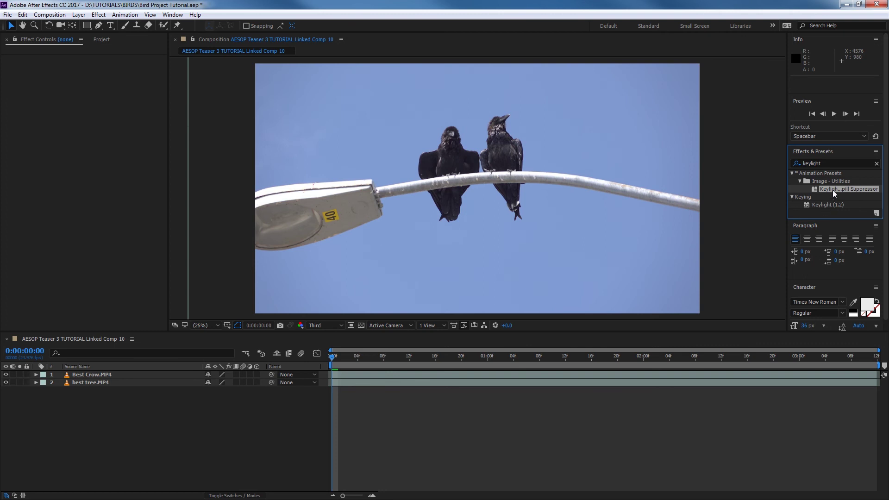
left_click_drag(834, 192, 447, 147)
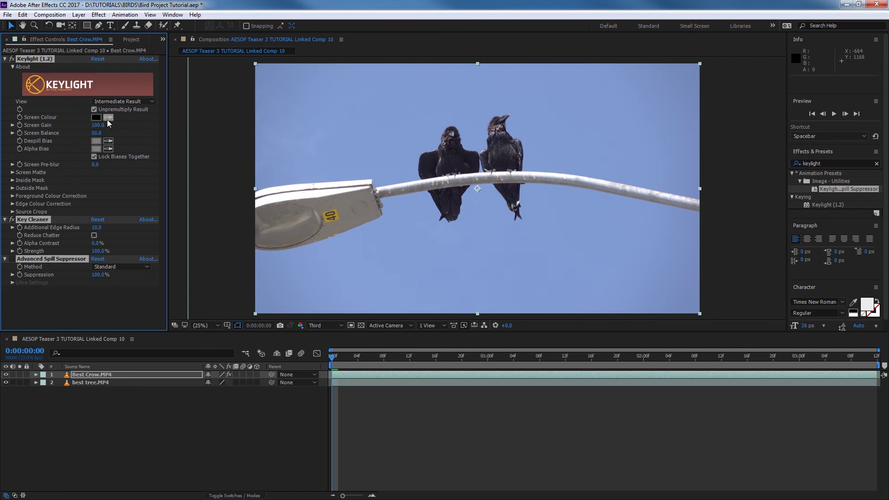
Step: Hide the best tree layer and sample the blue sky below the crows as Keylight's Screen Colour
left_click(6, 382)
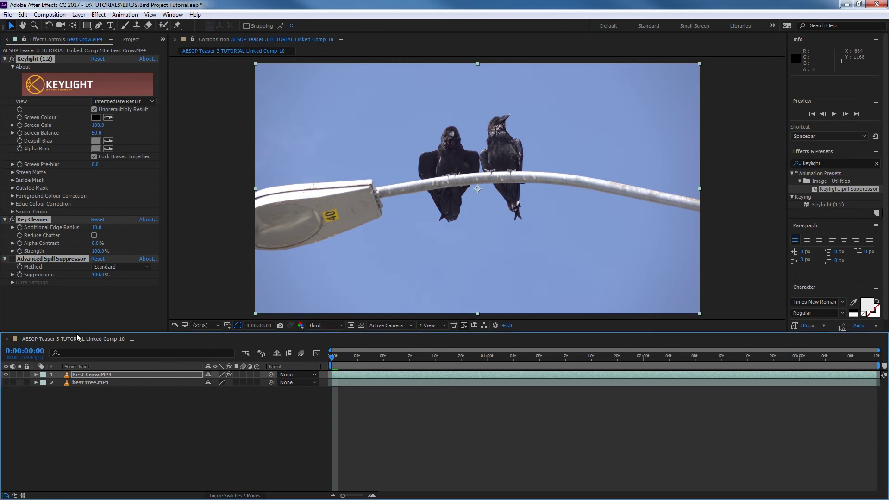
left_click(107, 119)
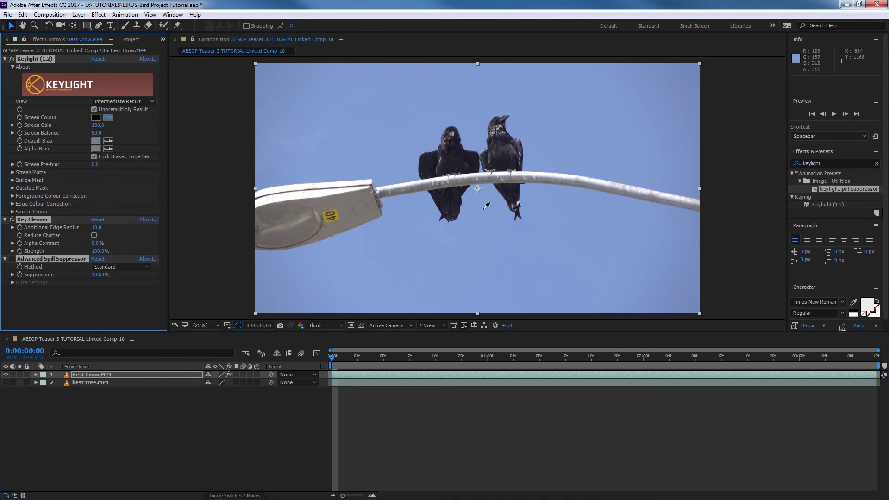
left_click(481, 210)
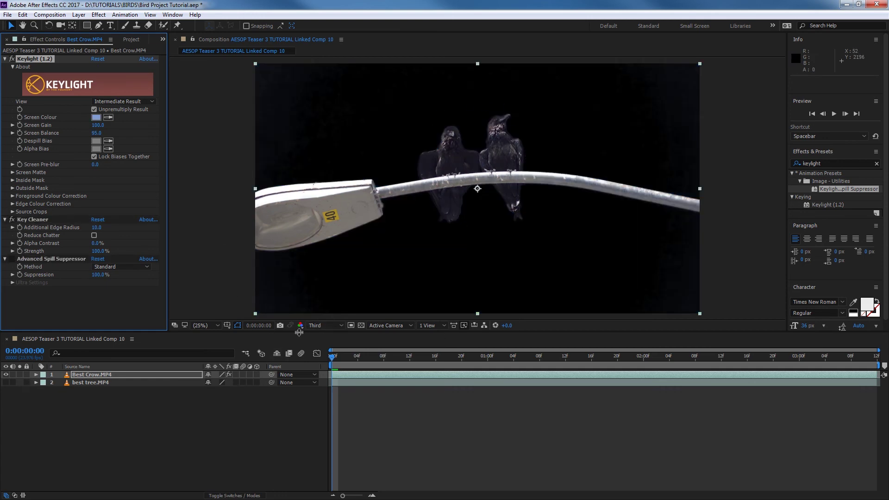
Step: Display the composition's alpha channel and set Keylight's Screen Gain to 107
left_click(300, 326)
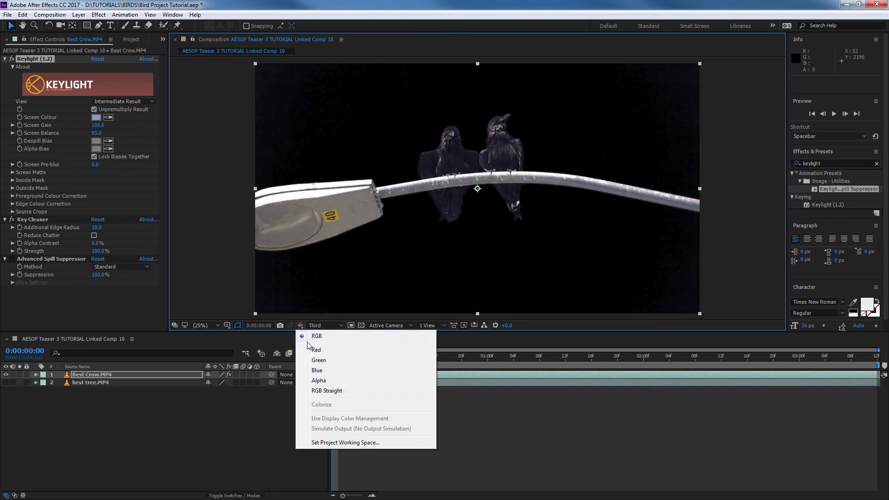
left_click(319, 381)
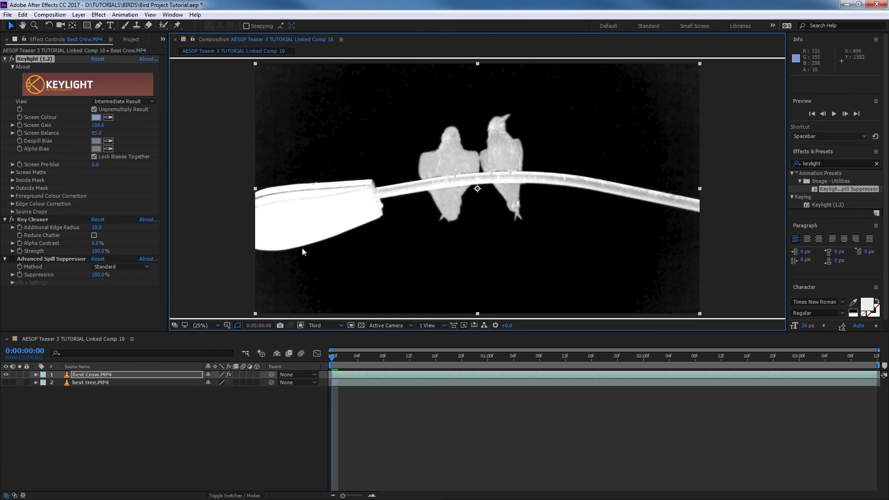
left_click(98, 126)
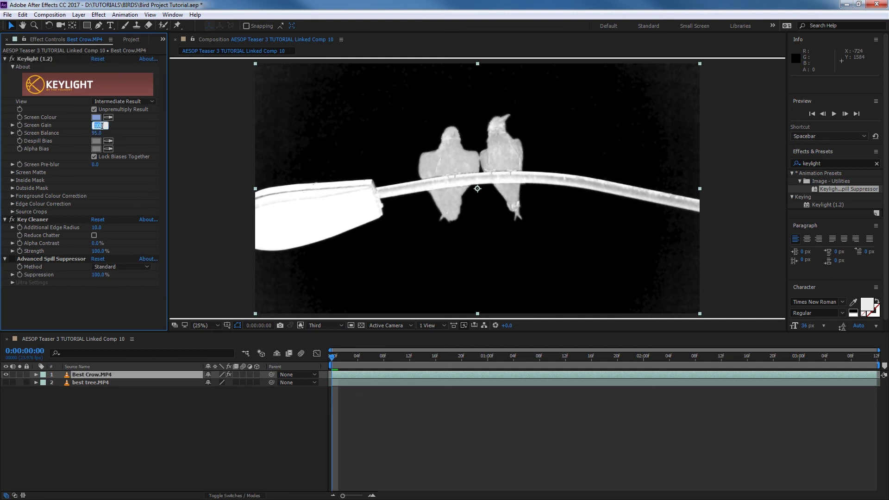
type("107")
key("Return")
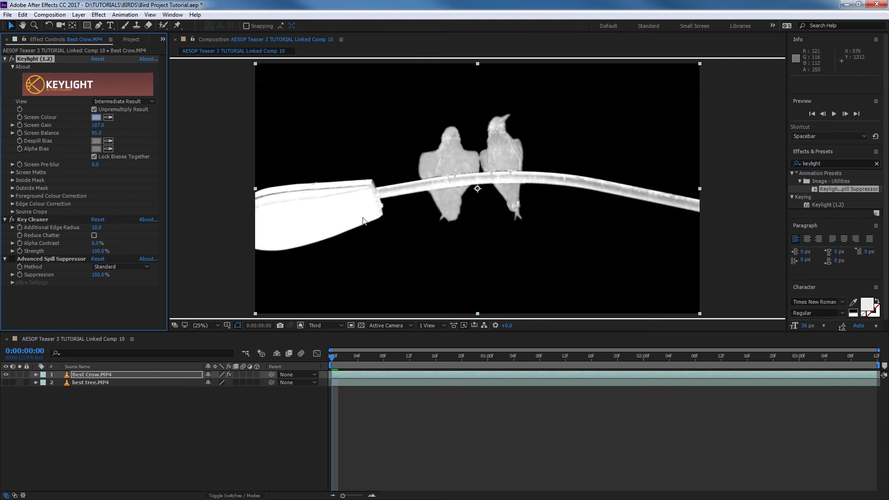
Step: Try Keylight Screen Balance values of 85, 65 and 90, settling on 85
left_click(98, 133)
type("85")
key("Return")
left_click(98, 134)
type("65")
key("Return")
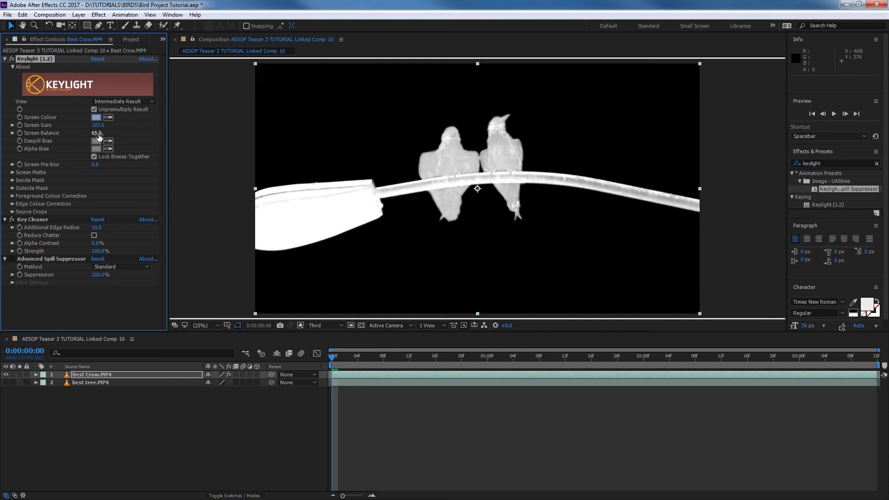
left_click(98, 133)
type("90")
key("Return")
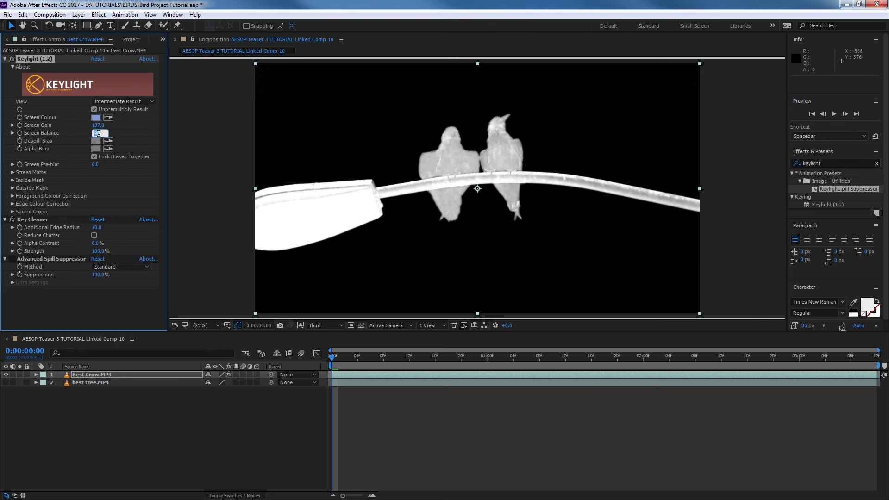
left_click_drag(100, 134, 99, 135)
Step: Set Keylight's Screen Pre-blur to 2
left_click(95, 165)
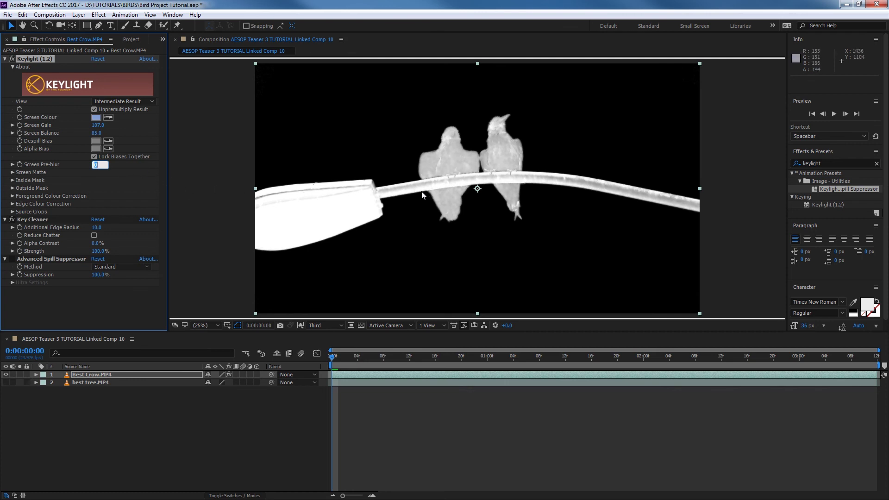
type("2")
key("Return")
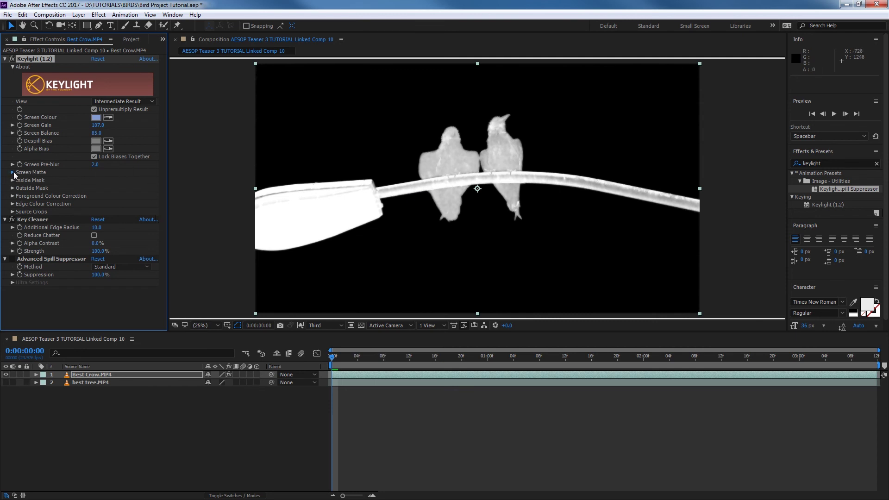
Step: Lower Clip White in Keylight's Screen Matte settings to 90, 75 and finally 70 to solidify the crows' matte
left_click(13, 172)
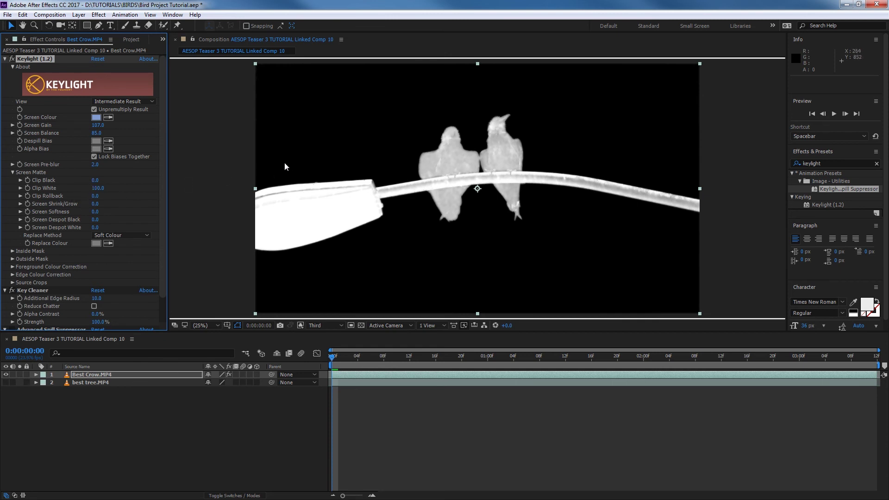
left_click(97, 188)
type("90")
key("Return")
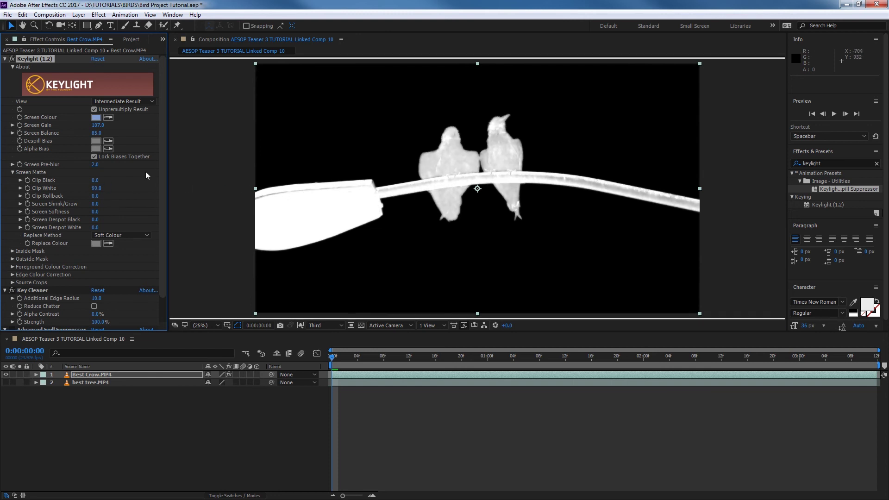
left_click(96, 188)
type("75")
key("Return")
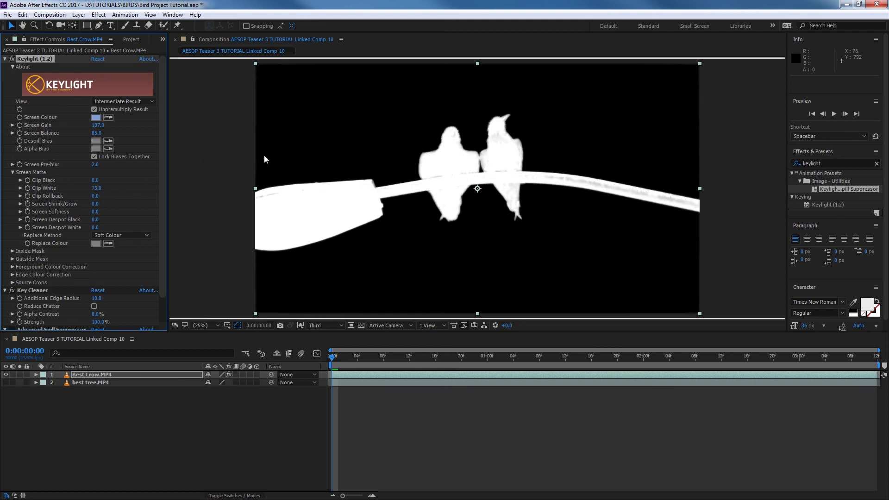
left_click(98, 189)
key("Return")
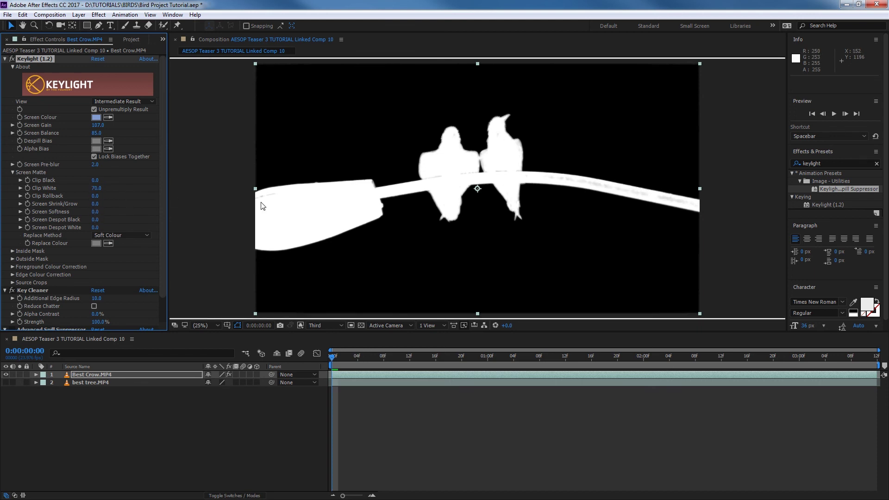
Step: Set Keylight's Screen Shrink/Grow and Screen Softness to 1 each
left_click(95, 204)
left_click(97, 211)
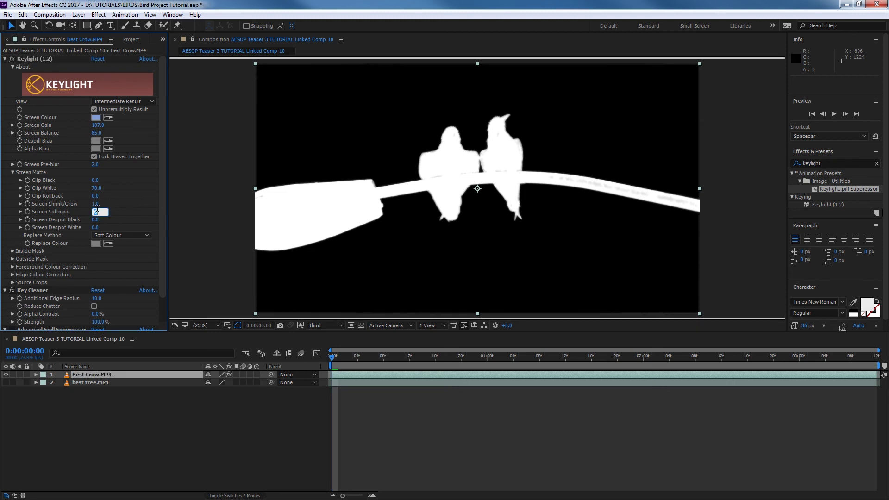
key("Return")
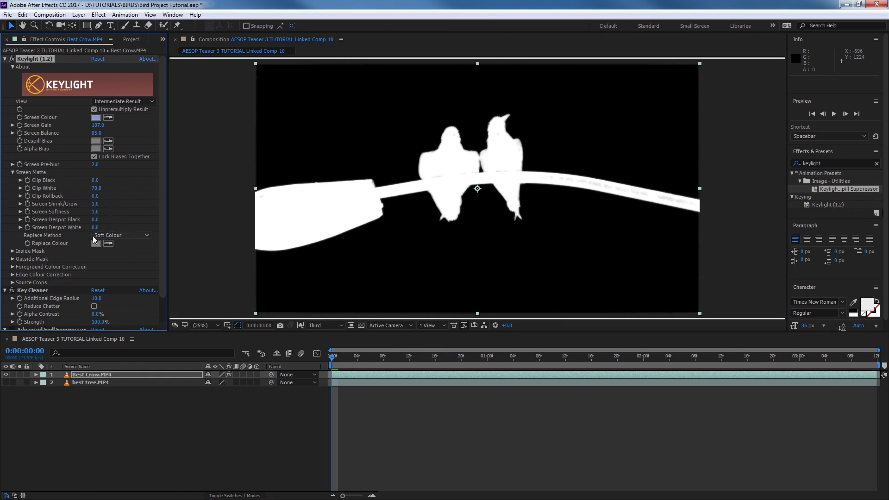
Step: Try Screen Despot White values of 20 and 15 in the Screen Matte settings, settling on 10
left_click(94, 228)
type("20")
key("Return")
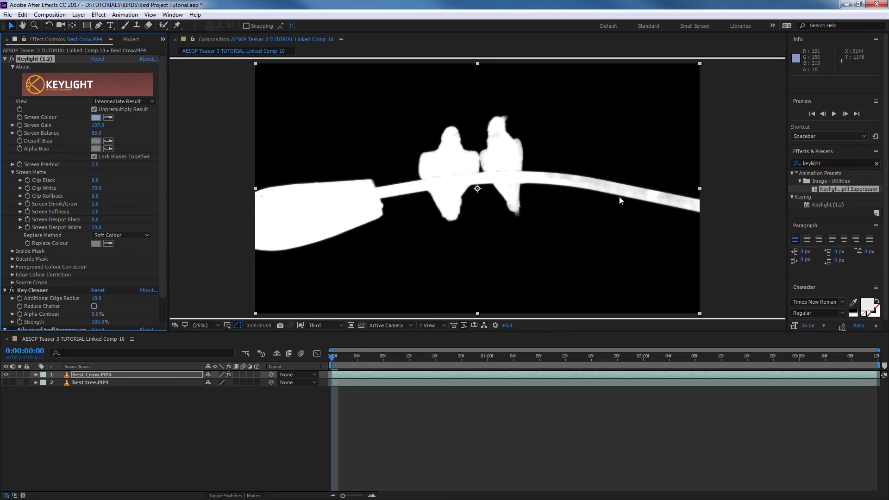
left_click(103, 227)
key("Return")
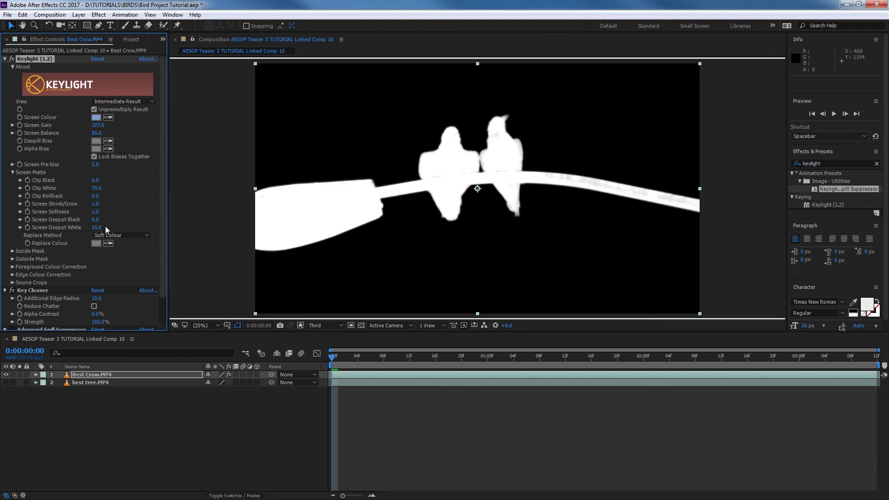
left_click_drag(95, 230, 97, 230)
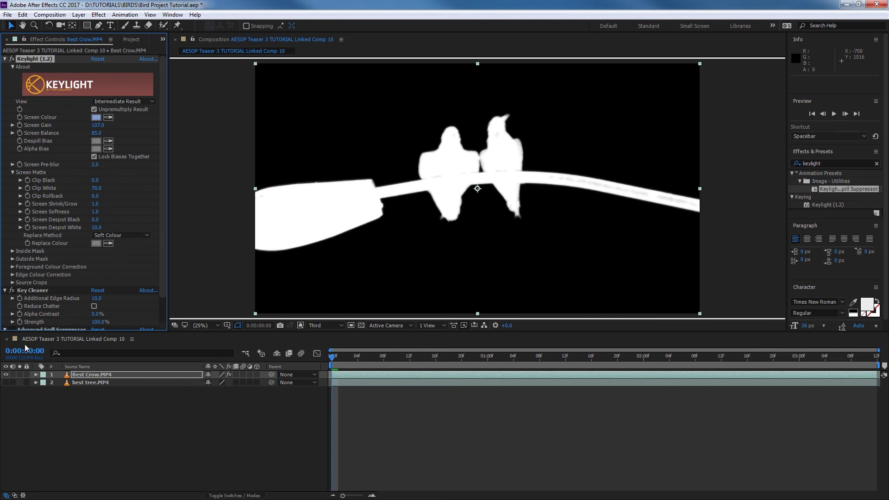
Step: Return the composition view to RGB and show the best tree layer behind the keyed crows
left_click(301, 325)
left_click(310, 336)
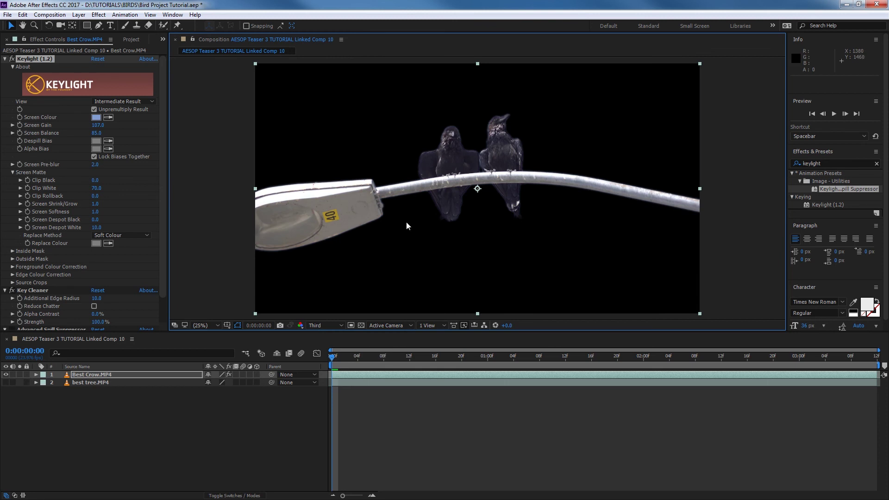
left_click(6, 382)
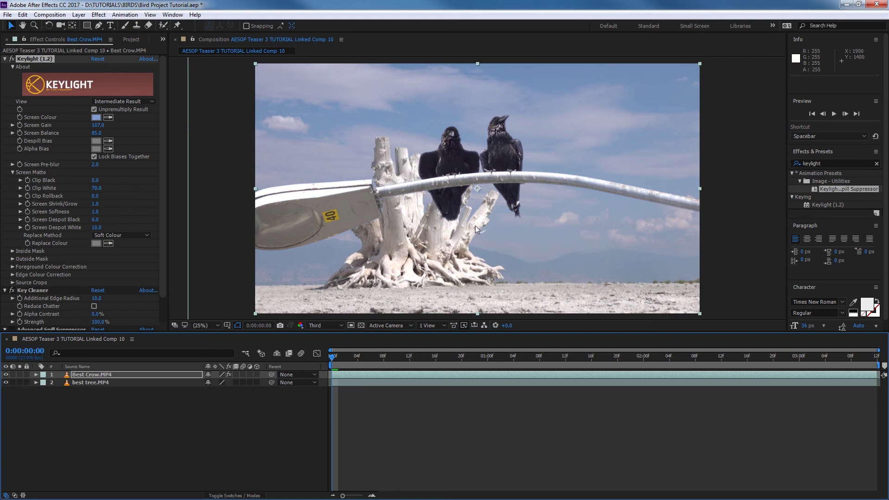
Step: Turn on the Advanced Spill Suppressor and enable Reduce Chatter in Key Cleaner for the Best Crow layer
left_click(162, 247)
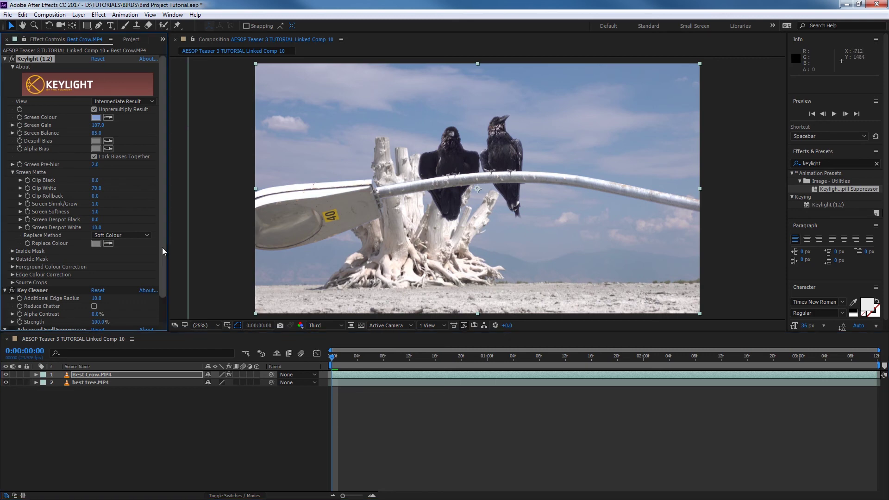
left_click_drag(162, 248, 169, 285)
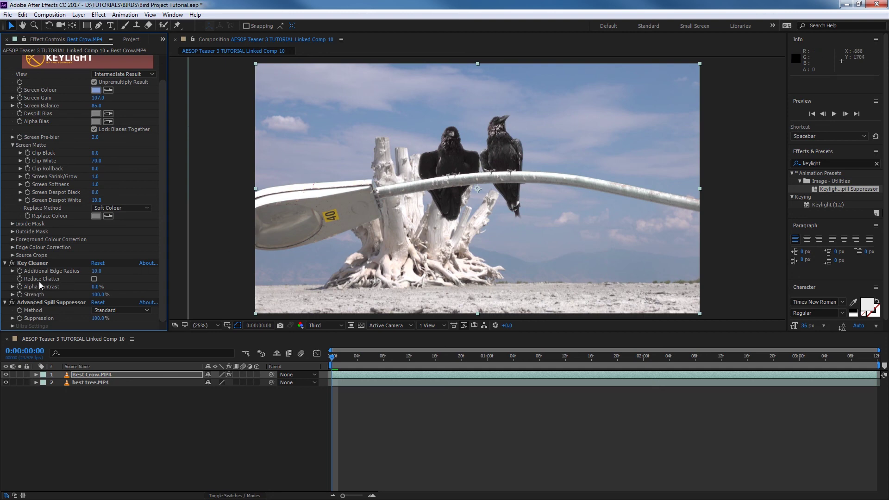
left_click(94, 280)
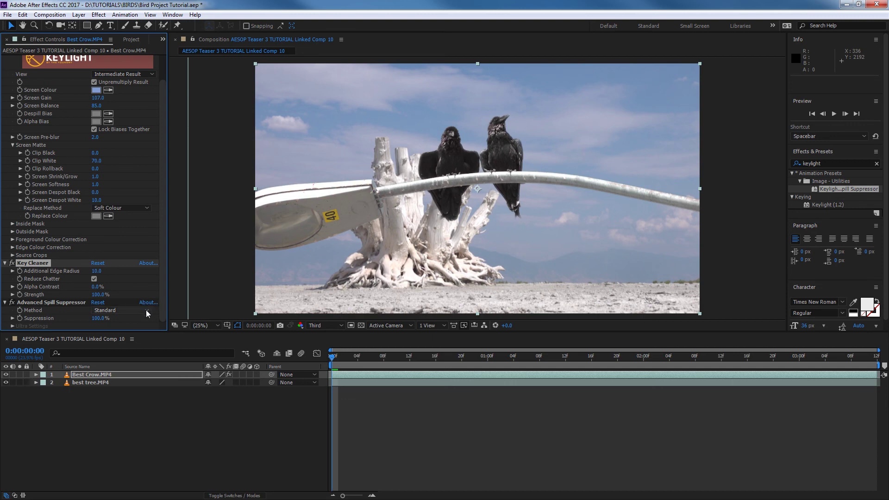
Step: Scale the Best Crow layer to 30% and move it to 1172, 648 so the crows sit atop the tree's tallest trunks
key("s")
left_click_drag(235, 384, 207, 383)
left_click_drag(463, 178, 378, 128)
left_click_drag(216, 382, 211, 383)
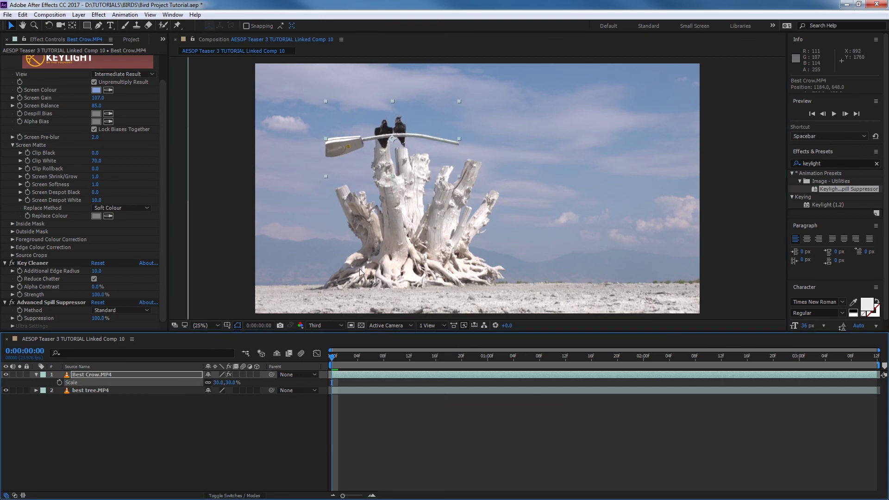
left_click_drag(384, 133, 382, 134)
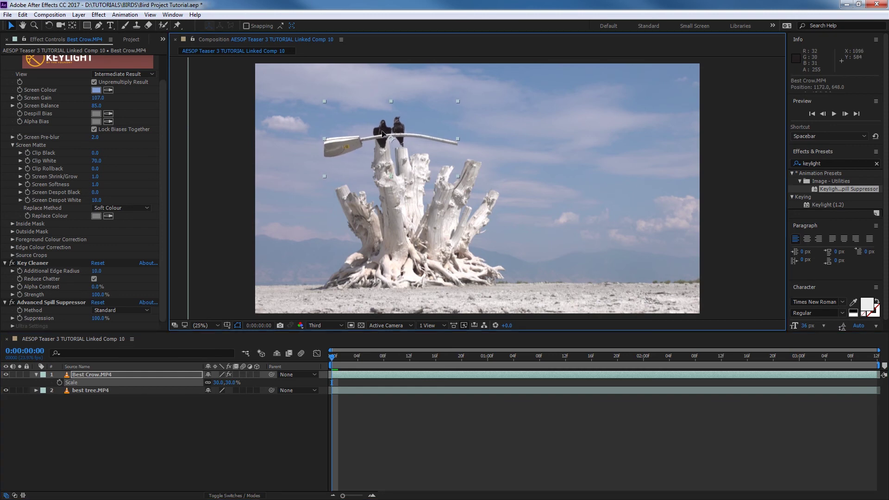
Step: Deselect the layers, play a preview of the composite and return to the first frame
left_click(103, 402)
key("space")
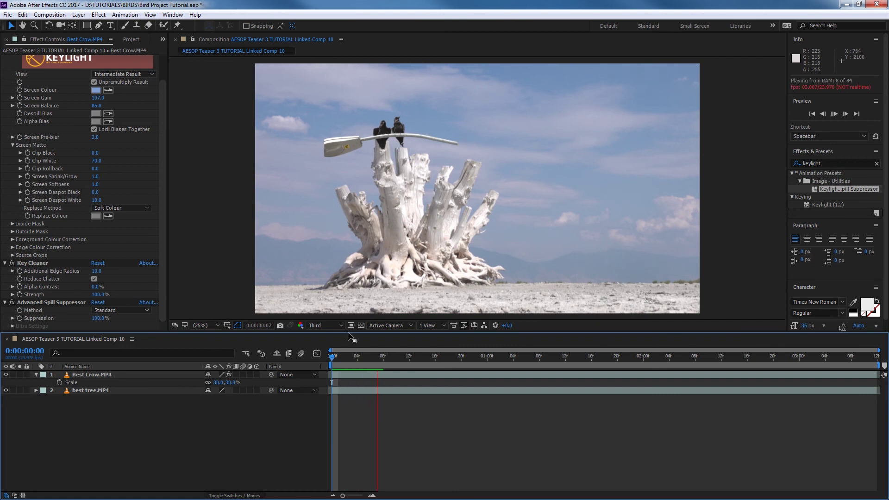
left_click(349, 365)
key("Home")
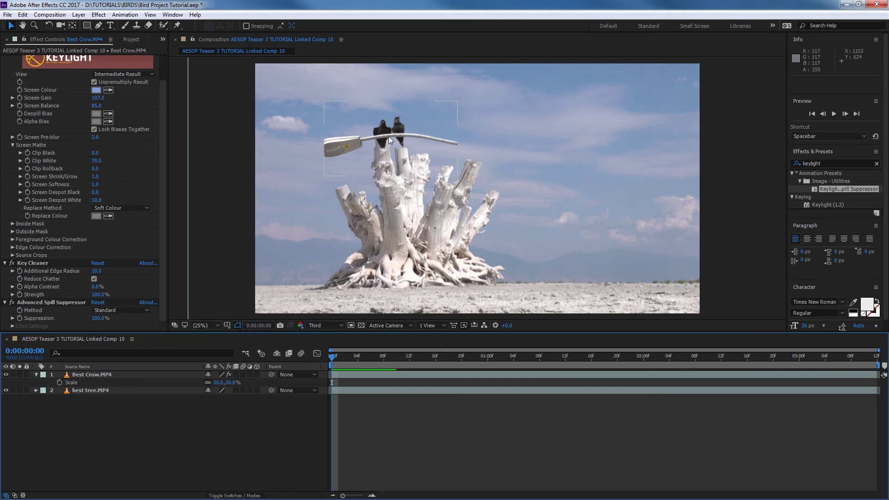
Step: Duplicate the best tree layer and place the copy above the Best Crow layer
left_click(81, 391)
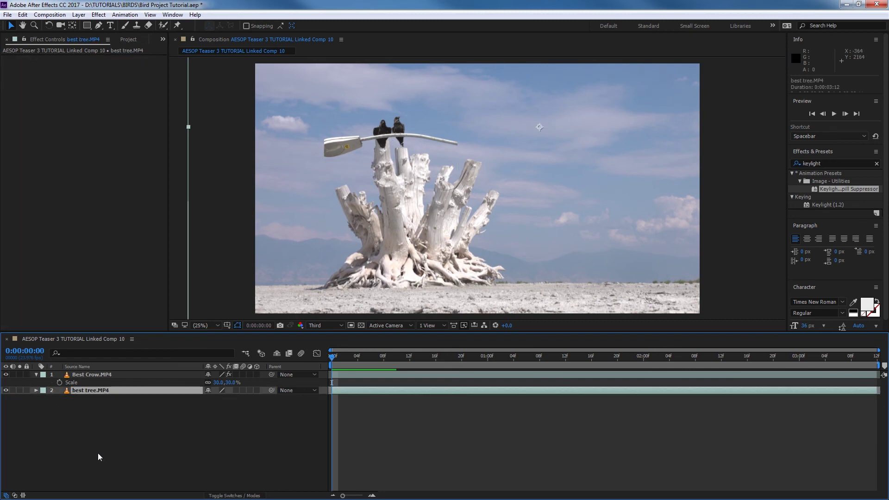
key("ctrl+d")
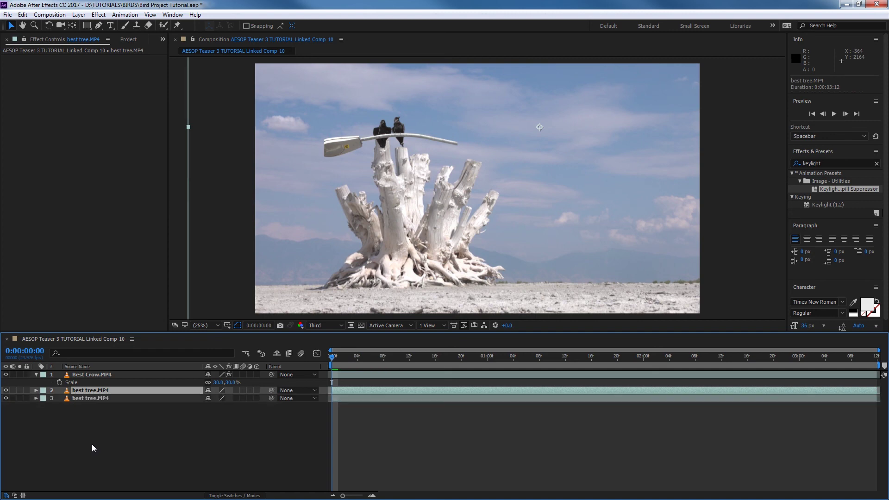
left_click_drag(88, 394, 97, 371)
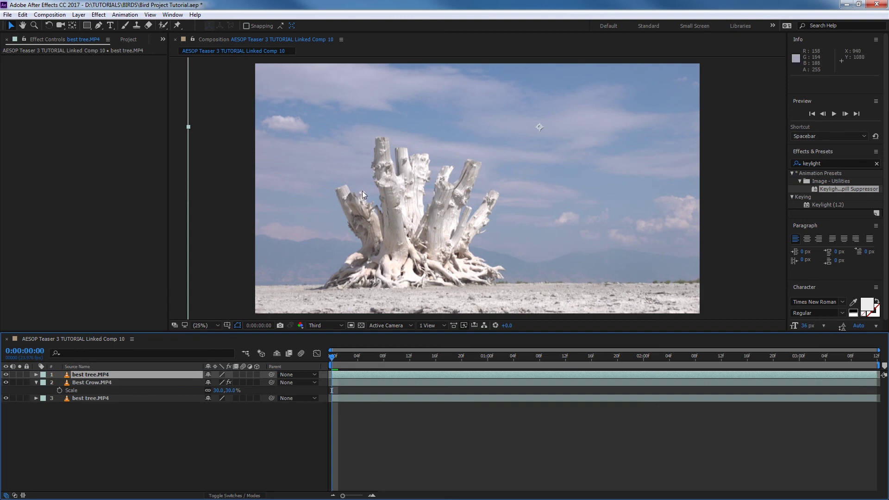
Step: Draw a closed Pen mask around the top section of the tallest trunk on the upper best tree layer
scroll(378, 148, "up", 4, "alt")
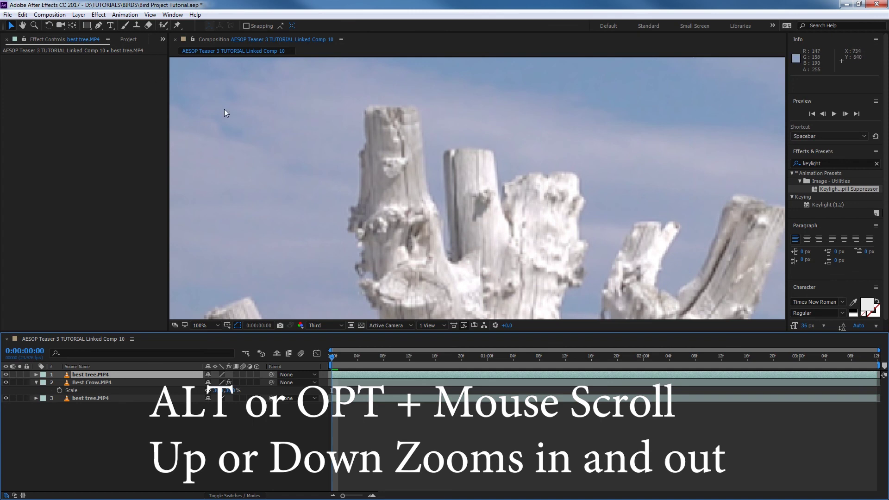
key("g")
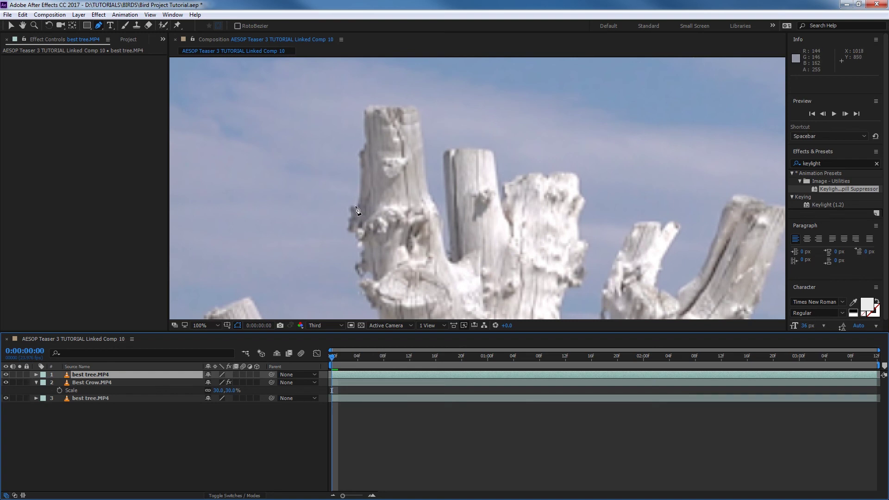
mouse_move(355, 207)
left_mouse_down()
mouse_move(364, 108)
mouse_move(378, 105)
mouse_move(419, 108)
mouse_move(436, 207)
left_mouse_up()
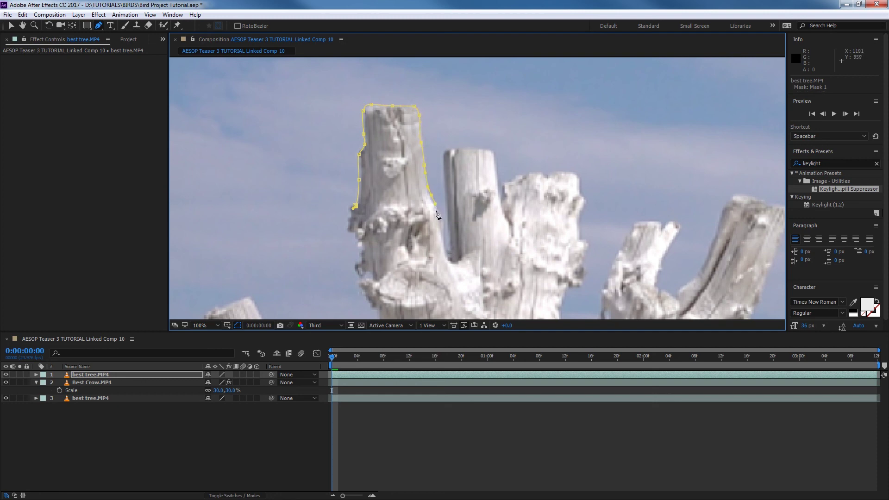
left_click(355, 207)
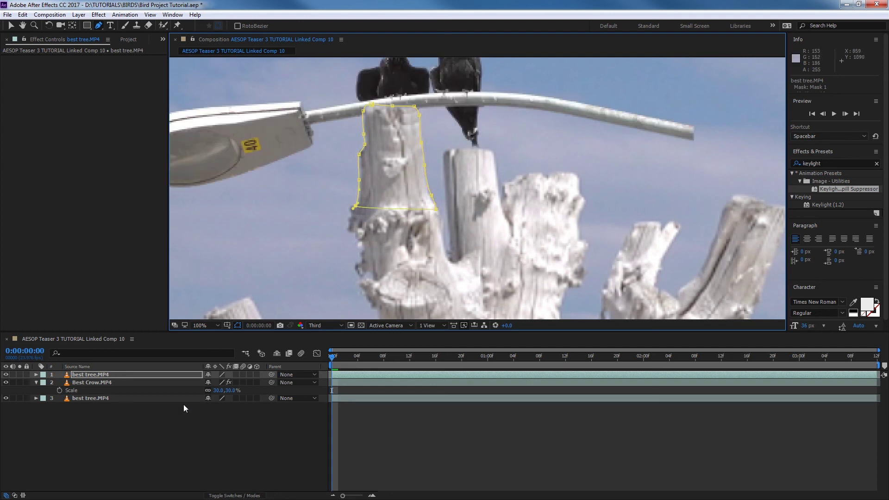
Step: Move the masked trunk piece over the neighbouring trunk and undo the move
key("v")
left_click(385, 137)
left_click_drag(385, 124, 436, 156)
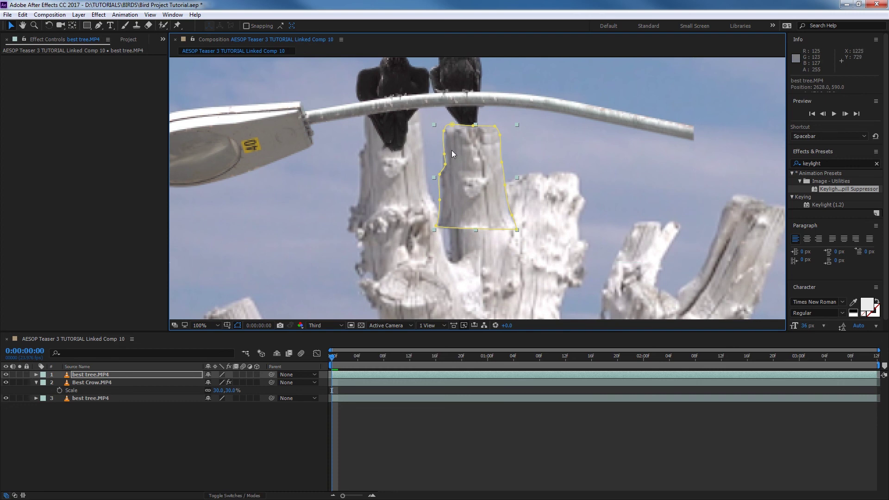
key("ctrl+z")
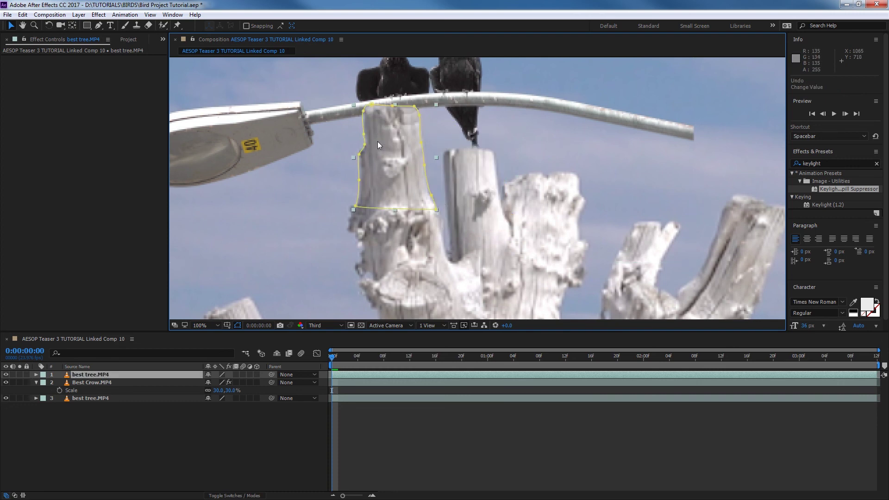
left_click(367, 123)
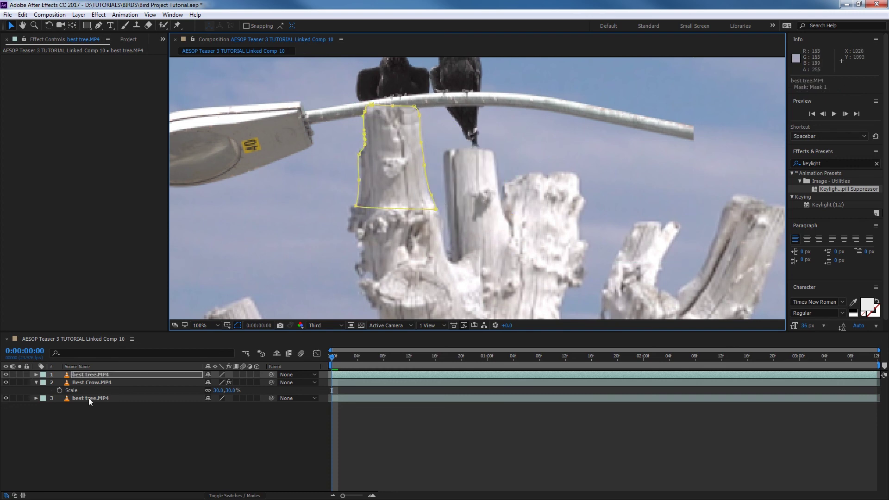
Step: Set the mask feather of the upper best tree layer to 1.5 pixels and deselect the layer
left_click(93, 375)
key("f")
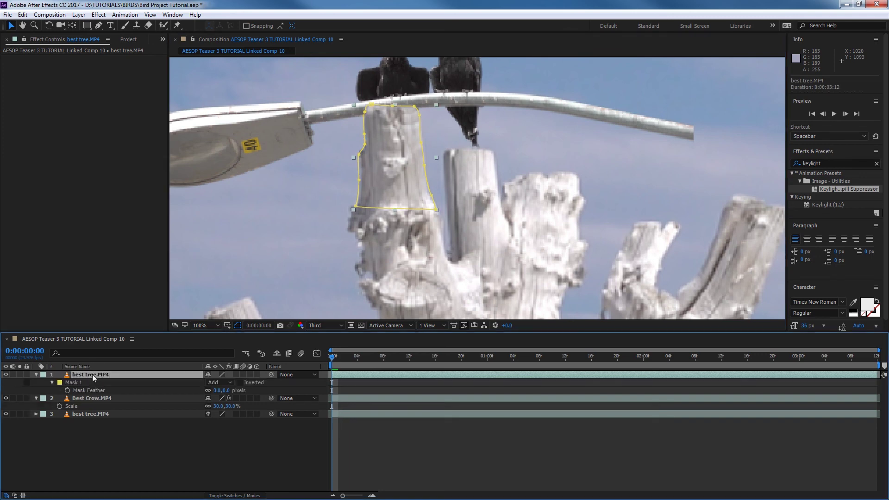
left_click(226, 391)
type("1.5")
key("Return")
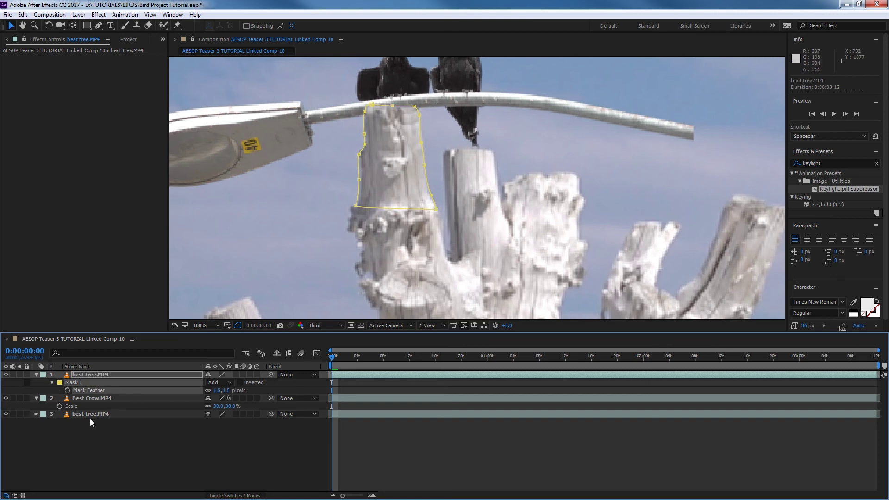
left_click(101, 447)
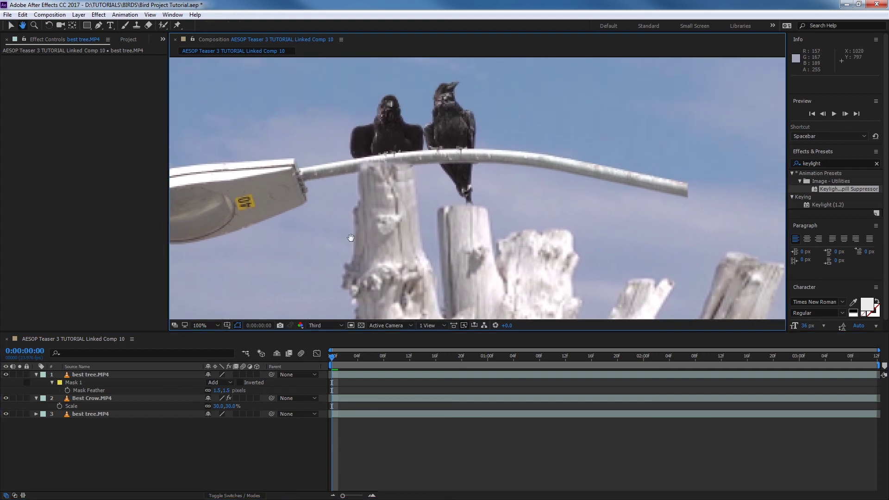
Step: Rename the masked tree layer BRANCH IN FRONT and save the project
left_click(96, 375)
key("Return")
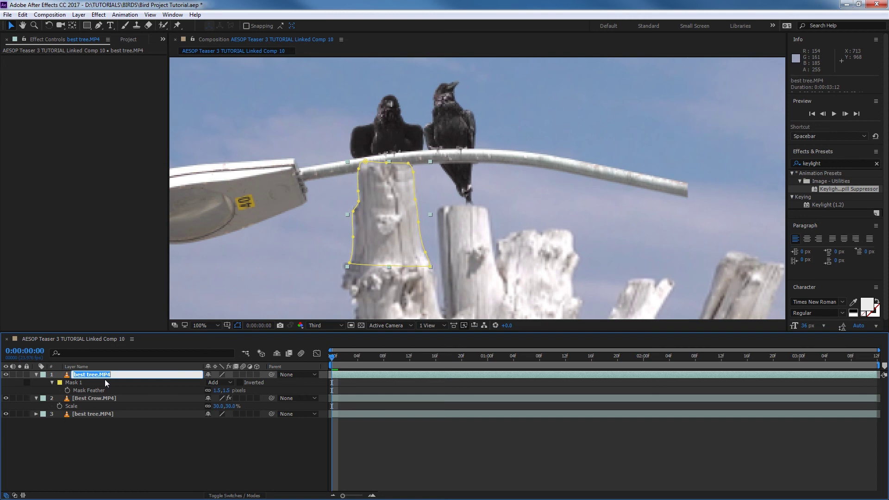
type("BRANCH IN FRONT")
key("Return")
key("ctrl+s")
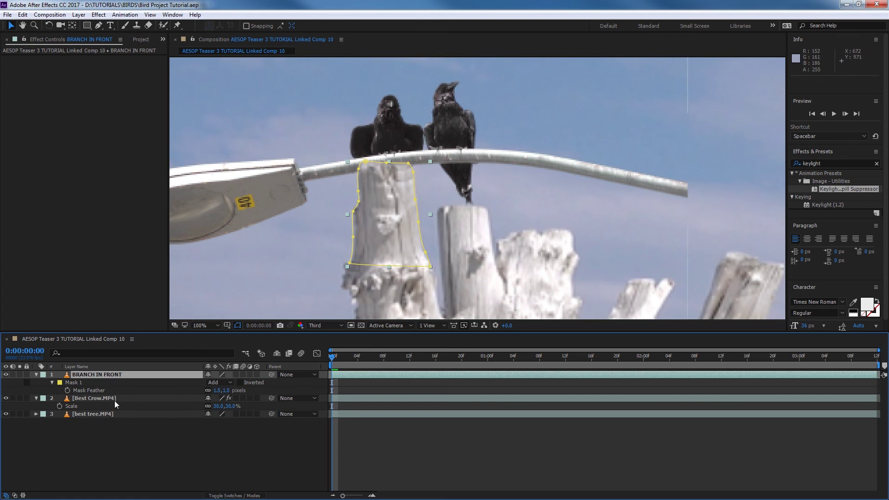
Step: Move the Best Crow layer to 1163, 664 and place its anchor point at the left crow's feet
left_click(113, 397)
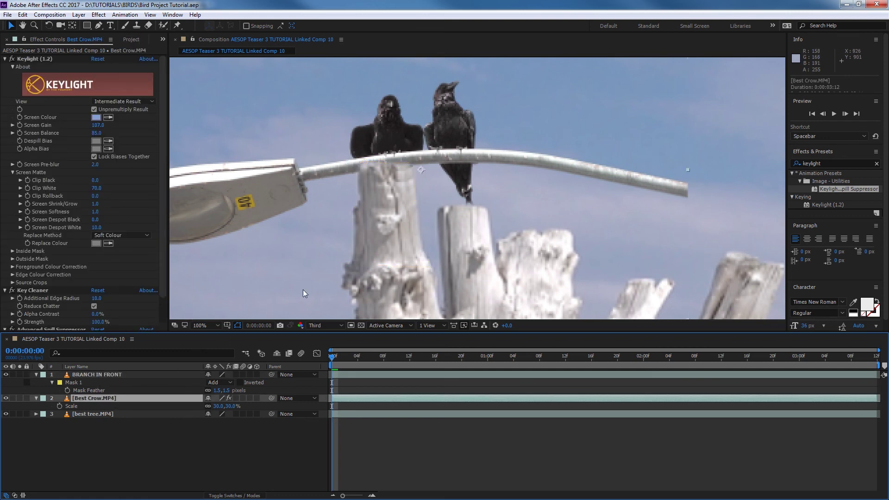
left_click_drag(388, 137, 385, 159)
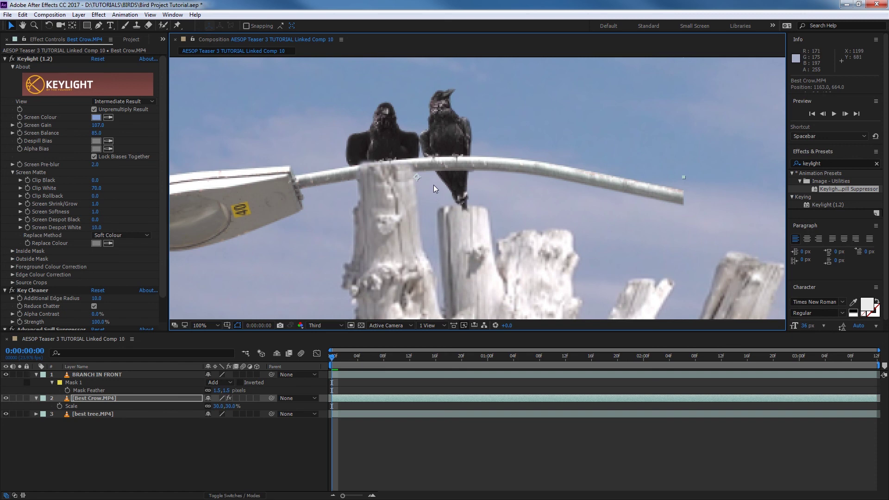
key("y")
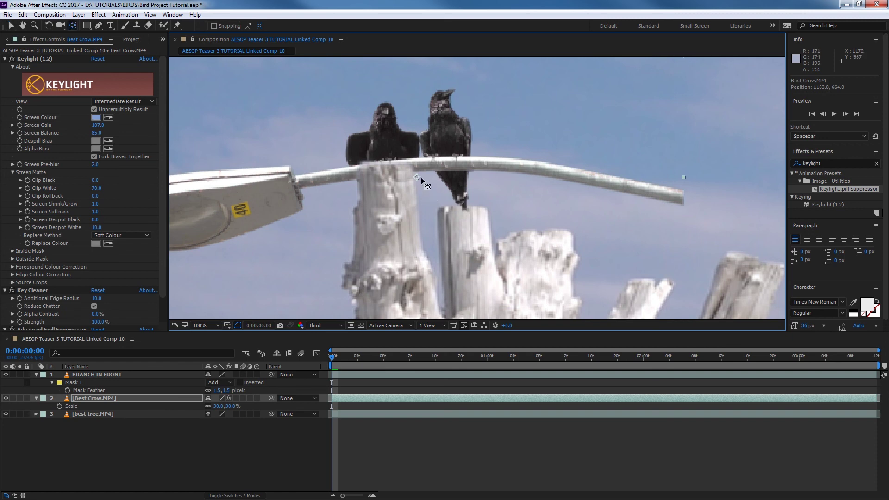
left_click_drag(418, 176, 387, 166)
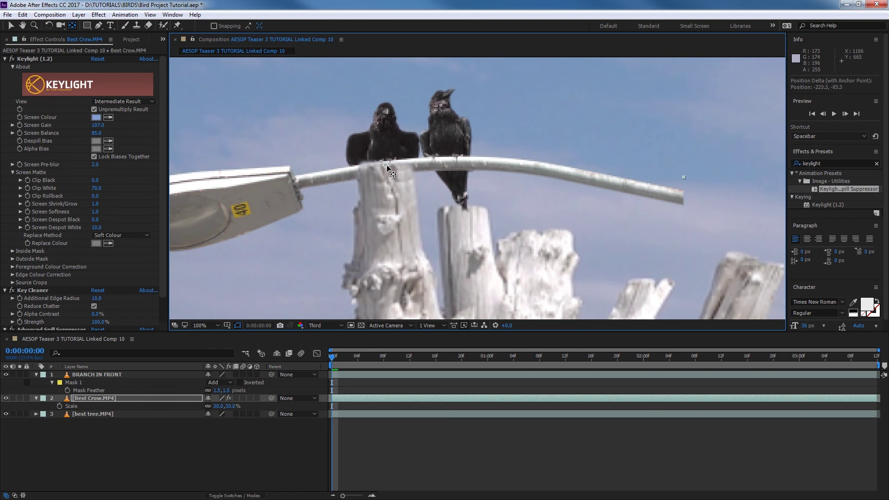
Step: Rotate the Best Crow layer a few degrees clockwise around its anchor point and nudge it down to 1096, 643
key("w")
left_click_drag(319, 136, 317, 130)
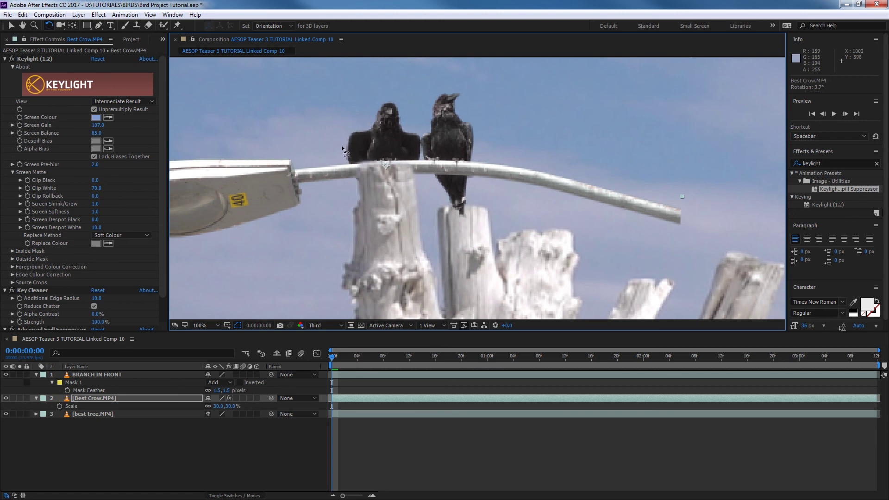
key("Down")
key("Down")
key("Down")
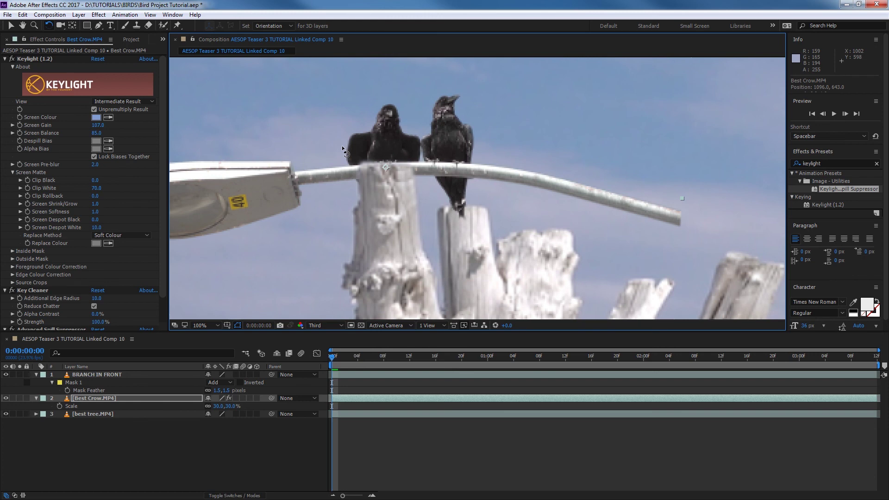
key("Down")
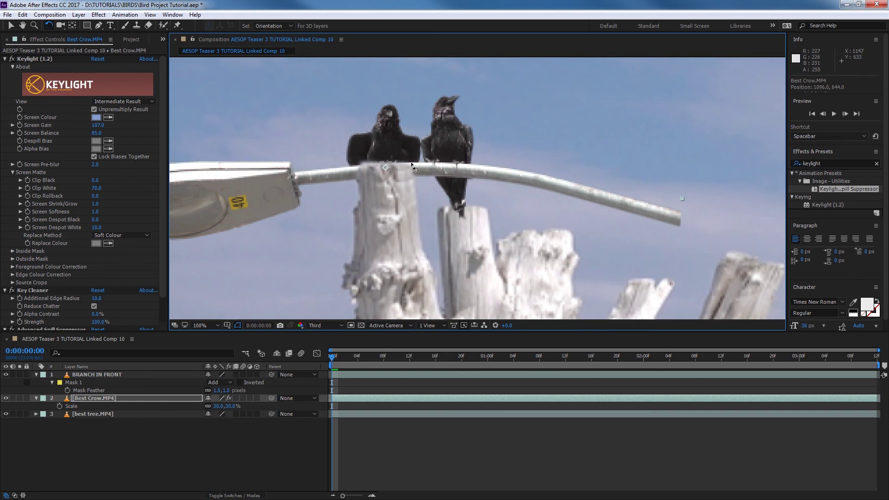
left_click_drag(327, 169, 346, 168)
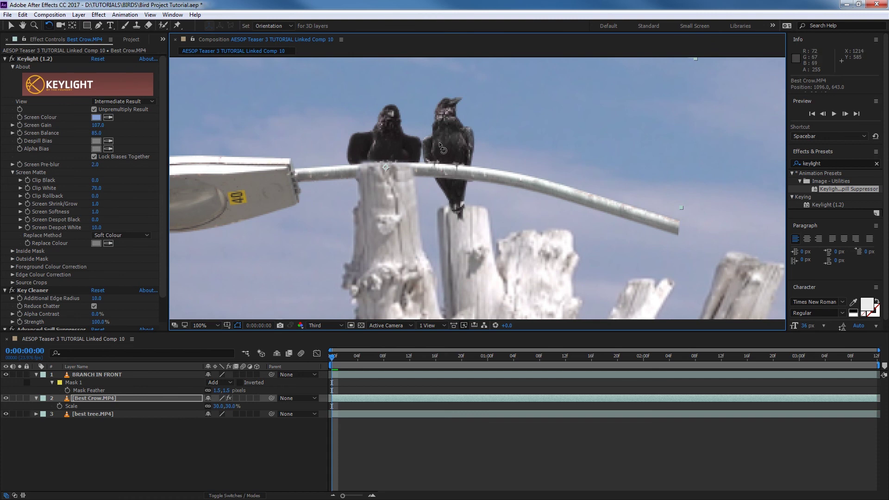
Step: Duplicate the Best Crow layer twice
key("v")
key("shift+/")
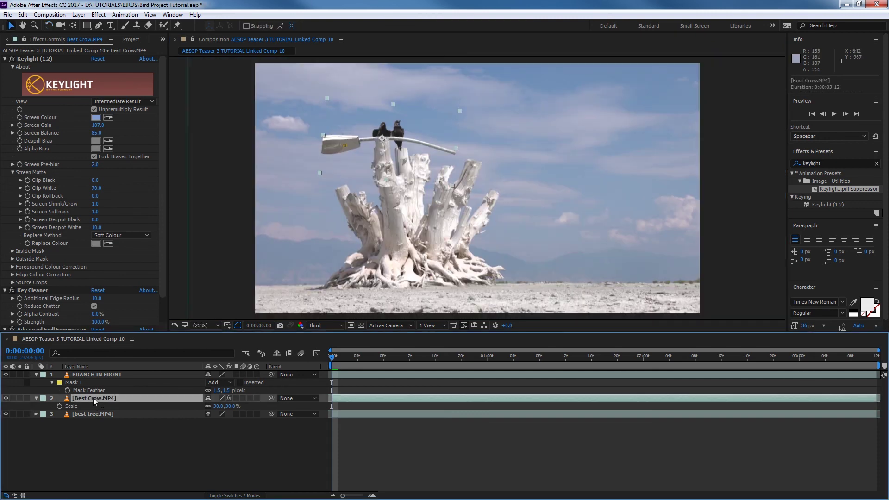
key("ctrl+d")
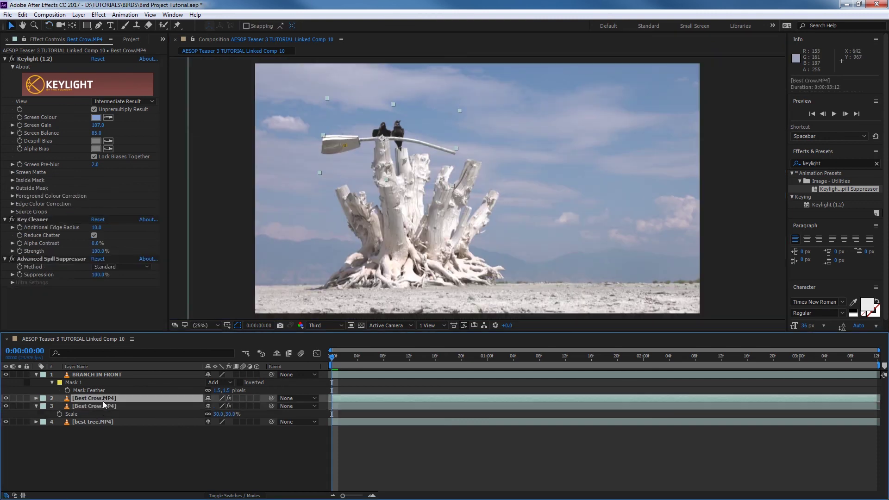
key("ctrl+d")
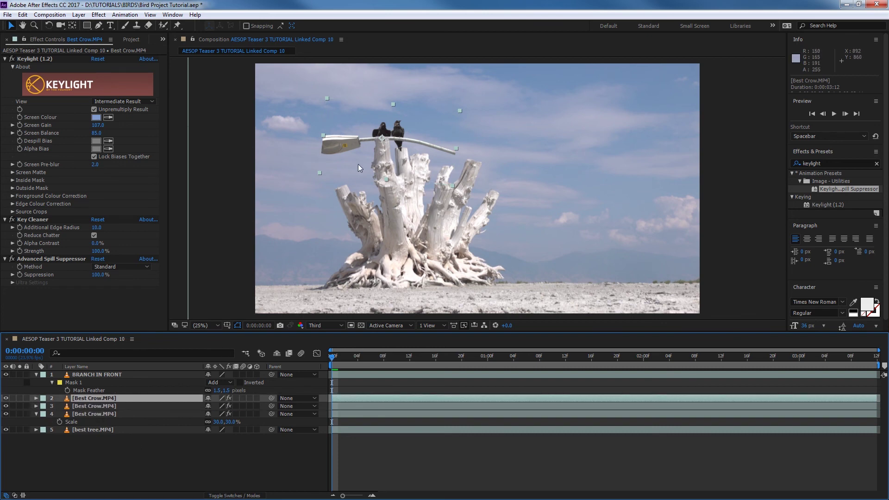
Step: Rename the upper Best Crow copy LEFT WING and the copy below it RIGHT WING
scroll(373, 148, "up", 4)
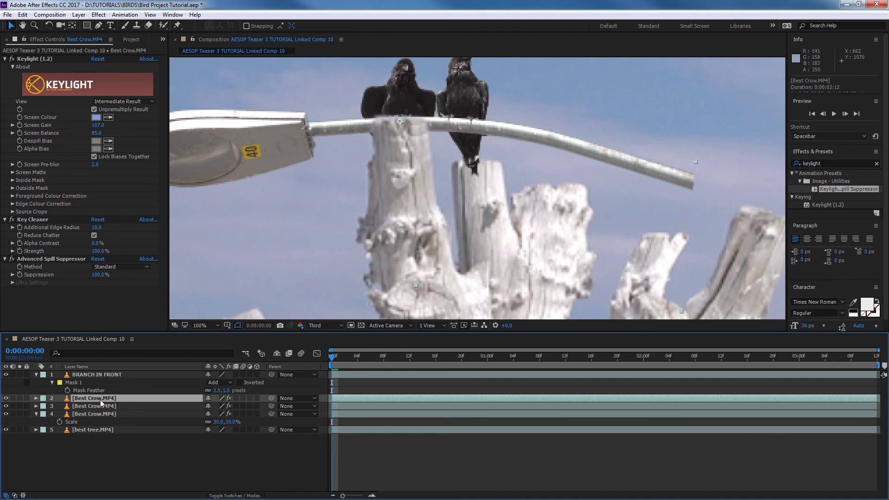
key("Return")
type("LEFT WING")
key("Return")
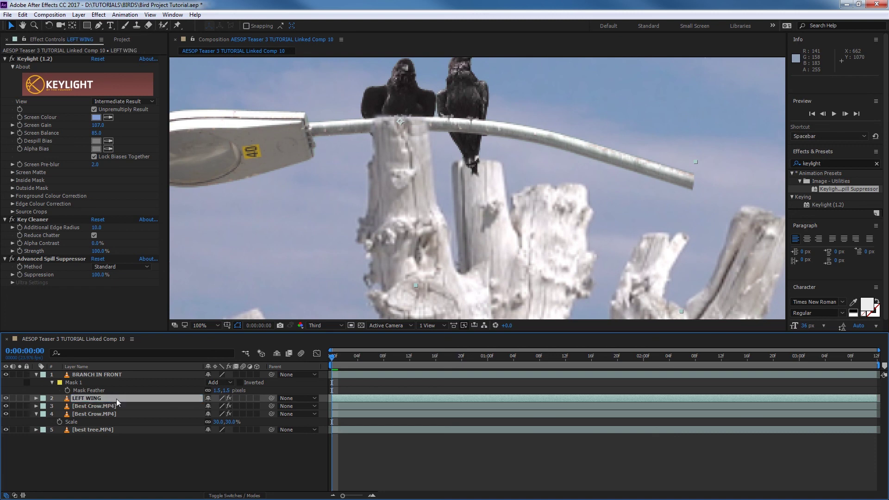
left_click(109, 406)
key("Return")
type("RIGHT WING")
key("Return")
left_click(96, 399)
left_click(97, 404)
left_click(95, 399)
left_click(96, 405)
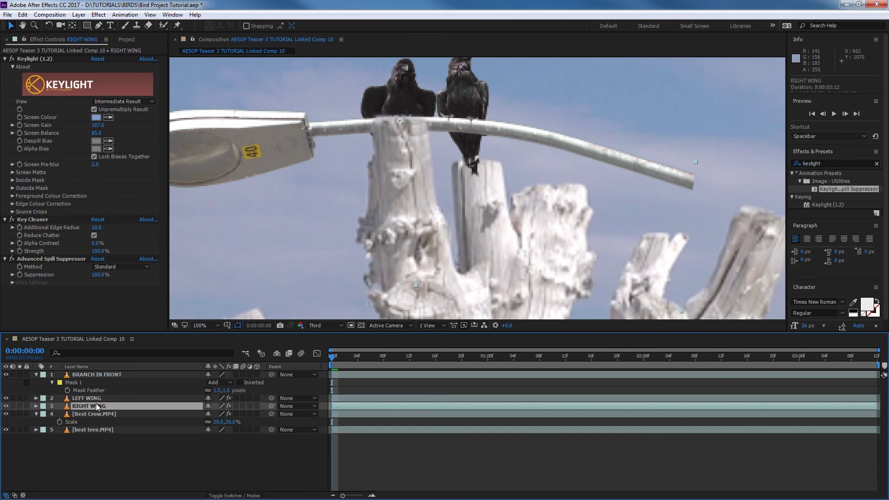
left_click(96, 399)
left_click(96, 405)
left_click(96, 399)
left_click(96, 404)
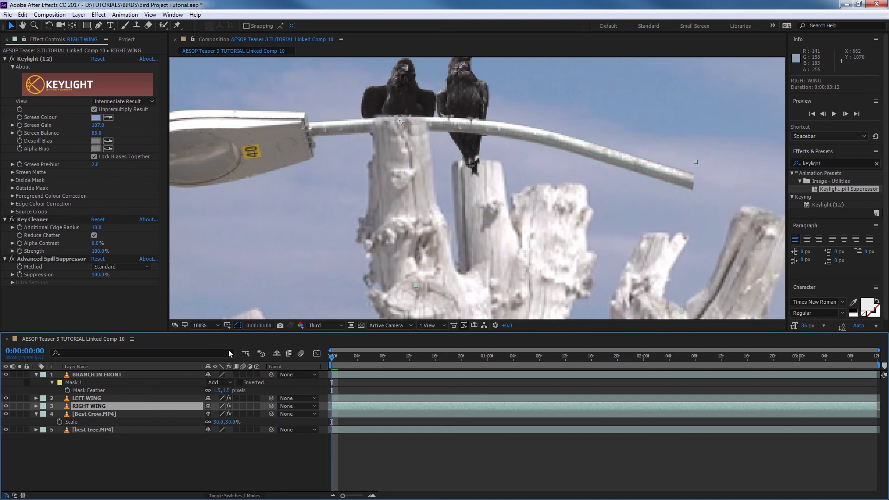
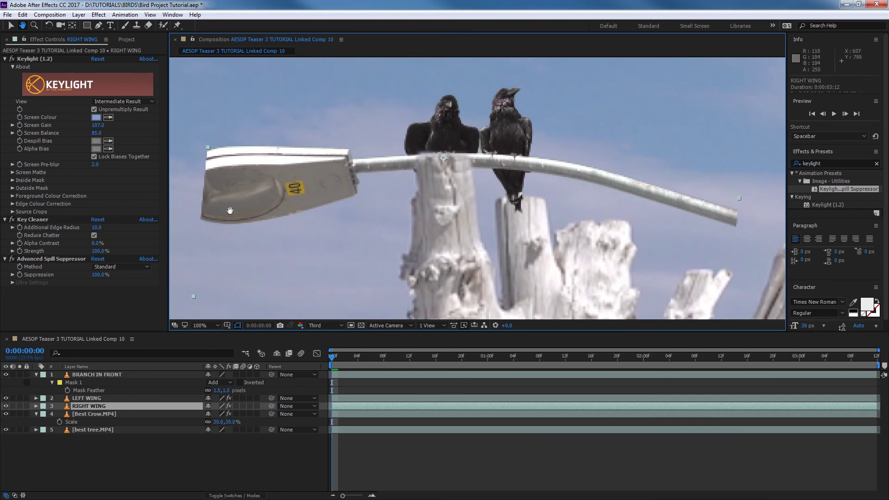
Step: Draw a closed pen mask on the Best Crow layer around the lamp head and the post section beside the left crow
key("v")
left_click(97, 413)
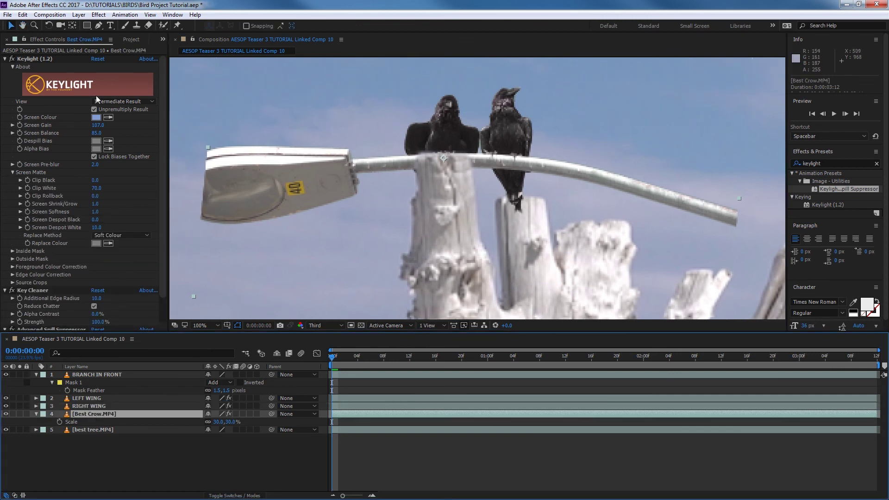
key("g")
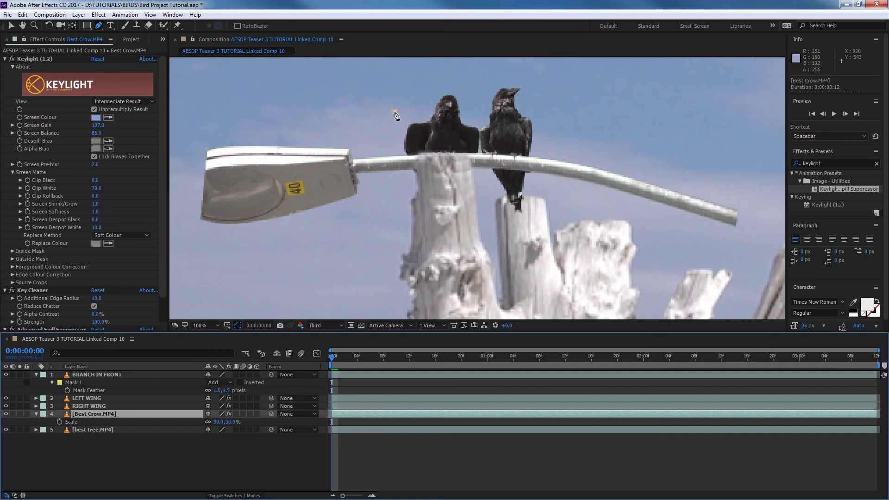
left_click(394, 112)
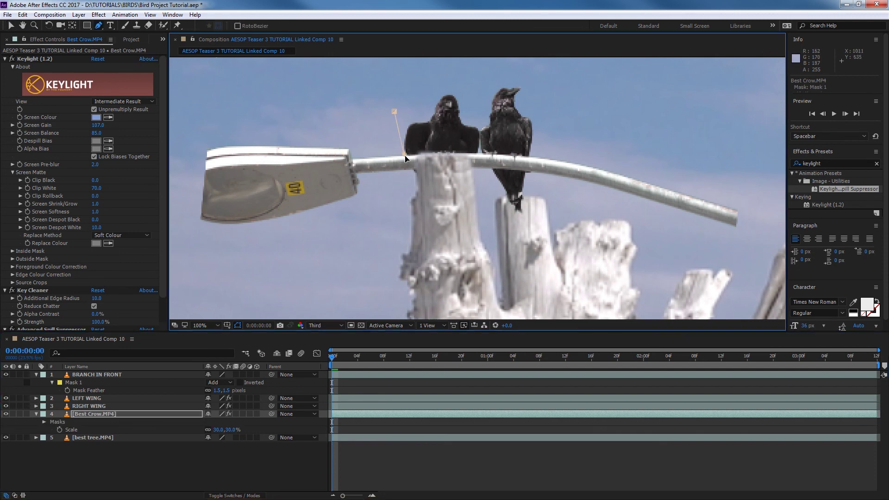
left_click(410, 174)
key("ctrl+z")
left_click(394, 238)
left_click(178, 253)
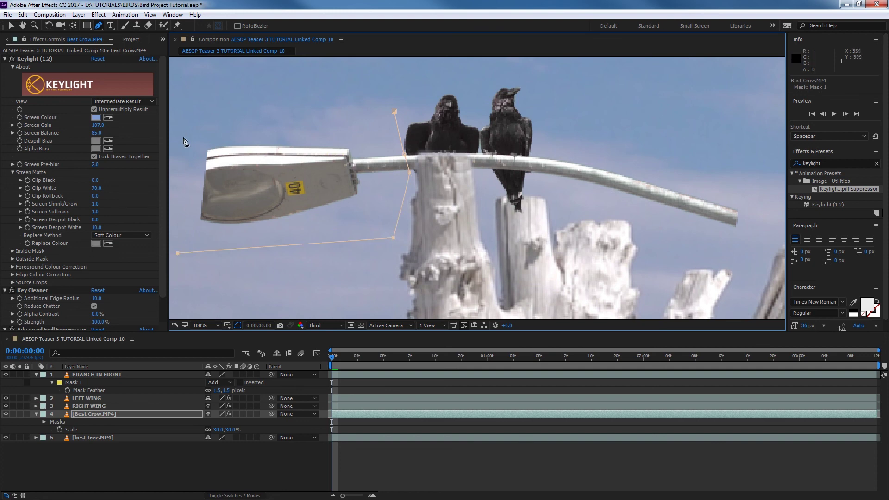
left_click(189, 115)
left_click(394, 112)
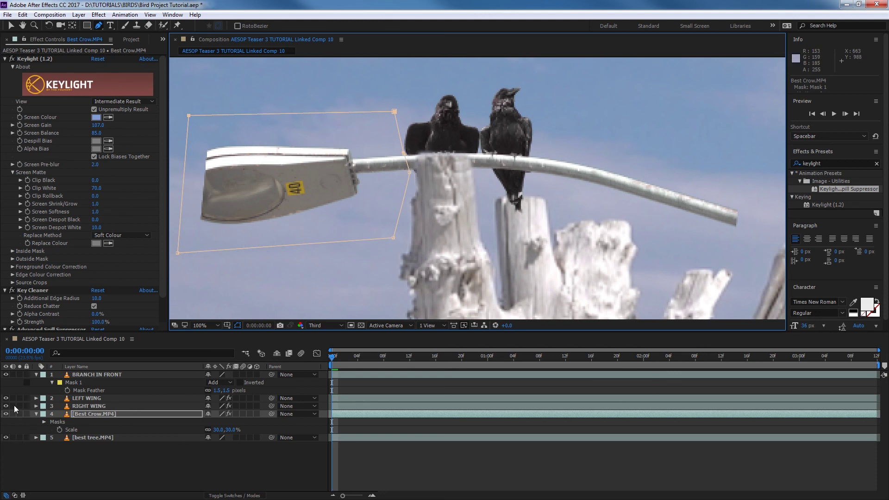
Step: Hide the LEFT WING and RIGHT WING layers and set the Best Crow layer's Mask 1 to Subtract
left_click_drag(6, 406, 6, 398)
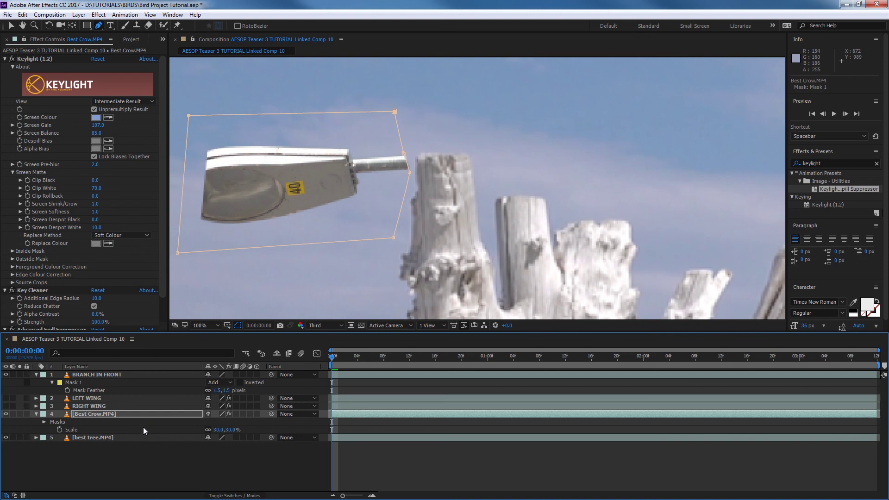
key("m")
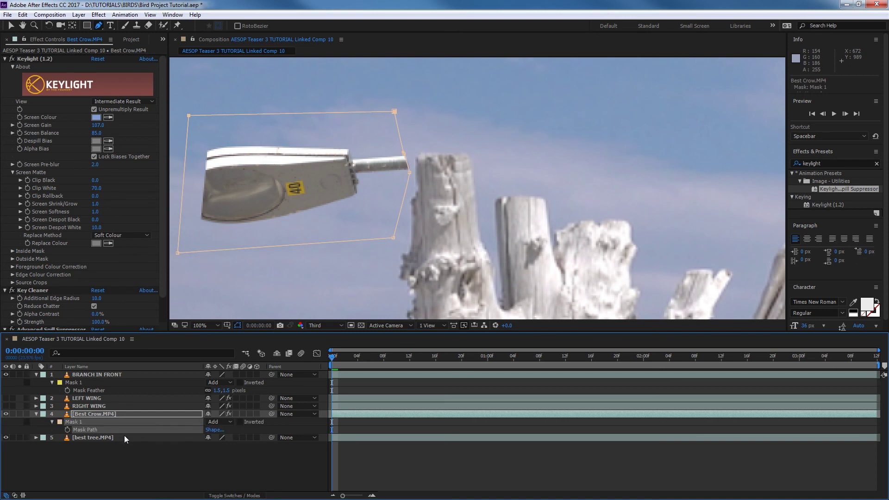
left_click(221, 422)
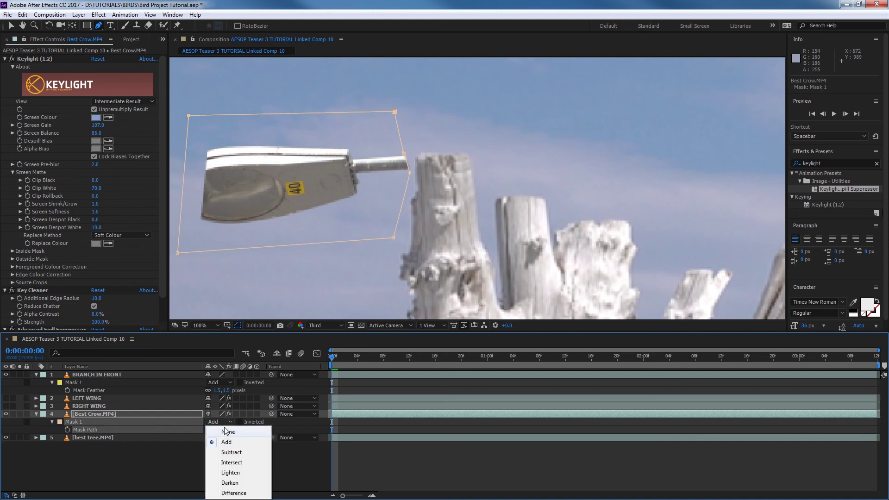
left_click(230, 453)
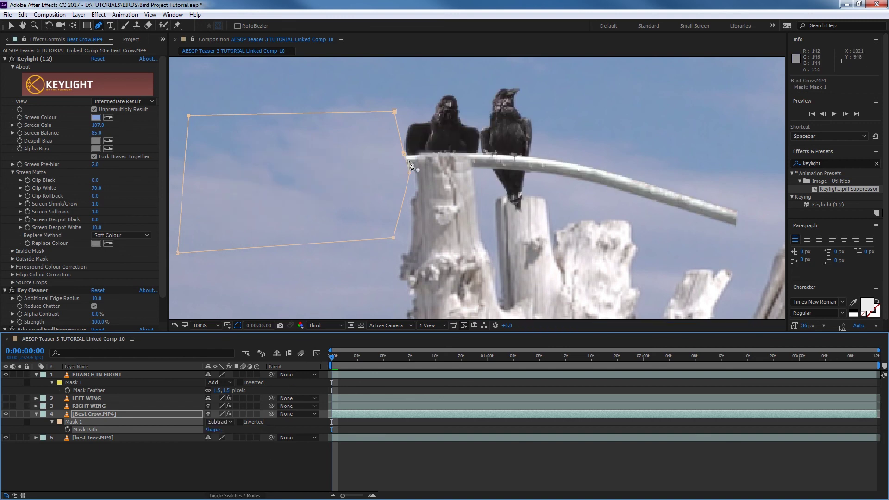
left_click(146, 447)
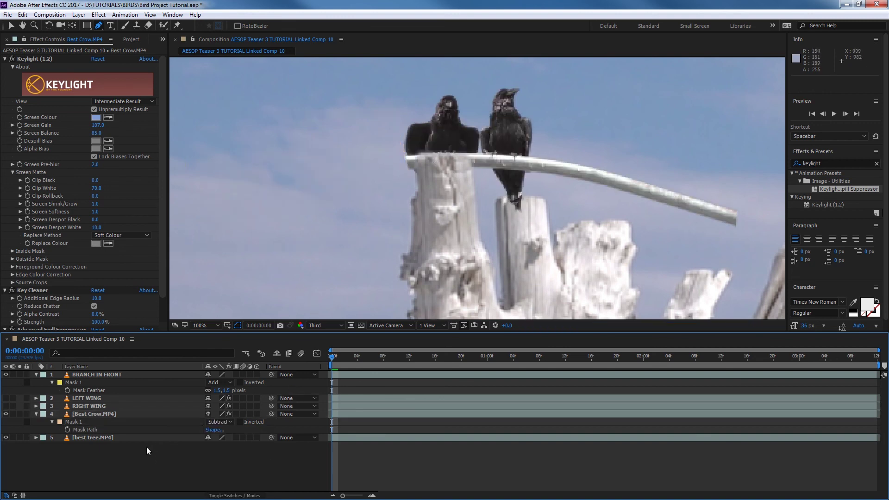
Step: Draw a second closed mask on the Best Crow layer around the right crow and the lamp post's long arm
left_click(538, 126)
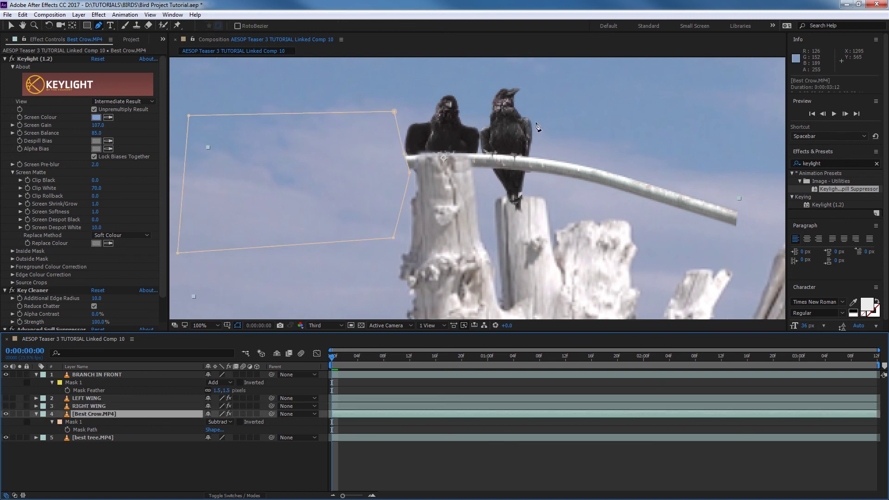
left_click(483, 82)
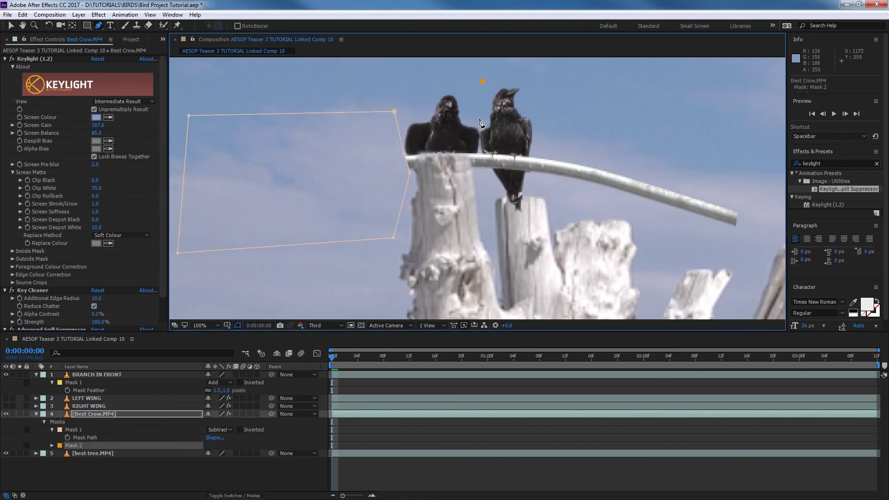
left_click(479, 154)
key("ctrl+z")
left_click(749, 277)
left_click(737, 96)
left_click(483, 81)
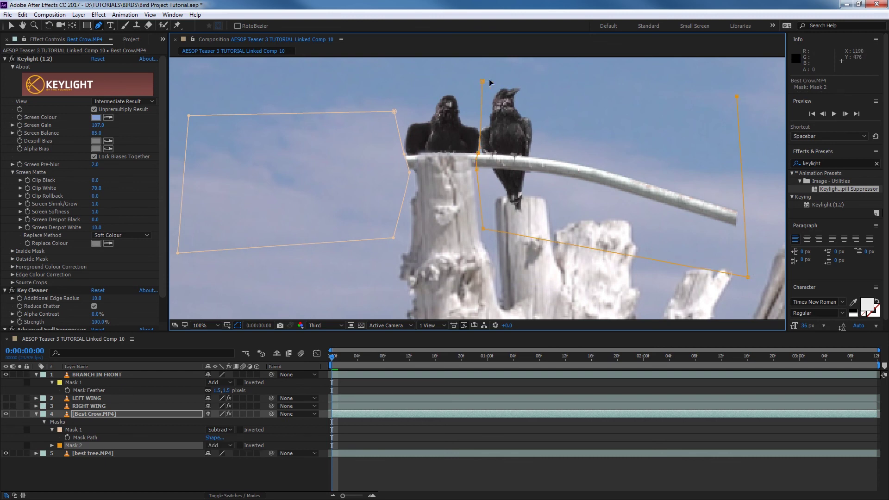
left_click(483, 81)
Step: Set Mask 2 to Subtract and play back the composite
left_click(220, 446)
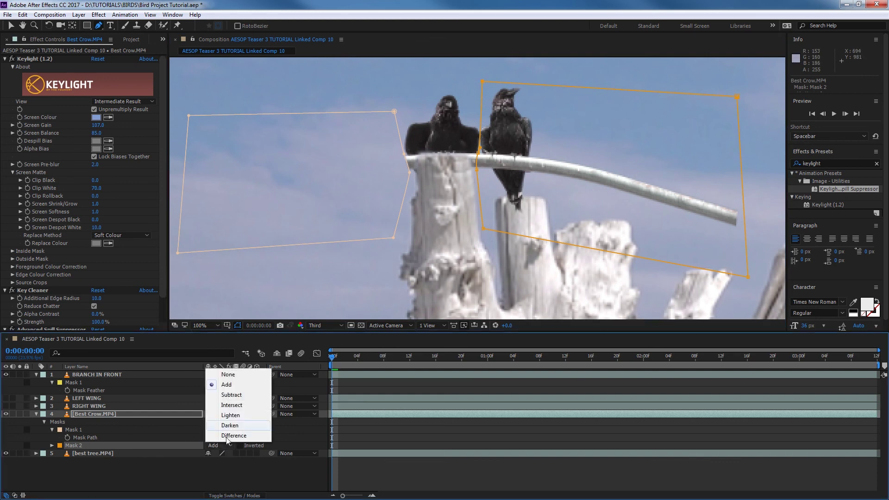
left_click(232, 398)
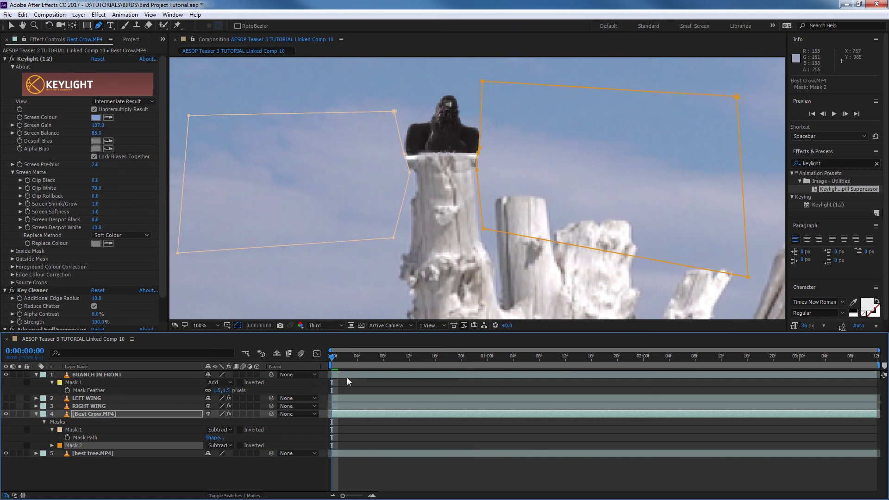
key("space")
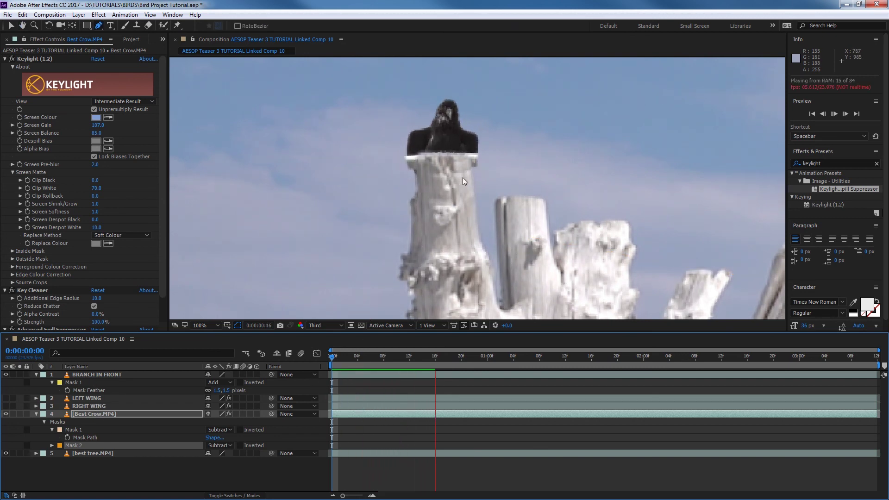
key("space")
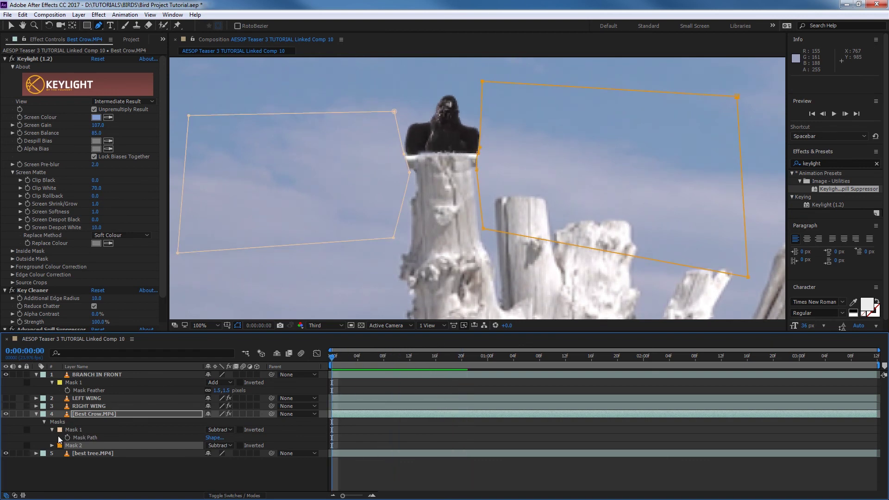
Step: Tighten Mask 1's vertices against the left edge of the stump and start keyframing its Mask Path at frame 0
left_click(81, 434)
key("h")
scroll(410, 185, "up", 4)
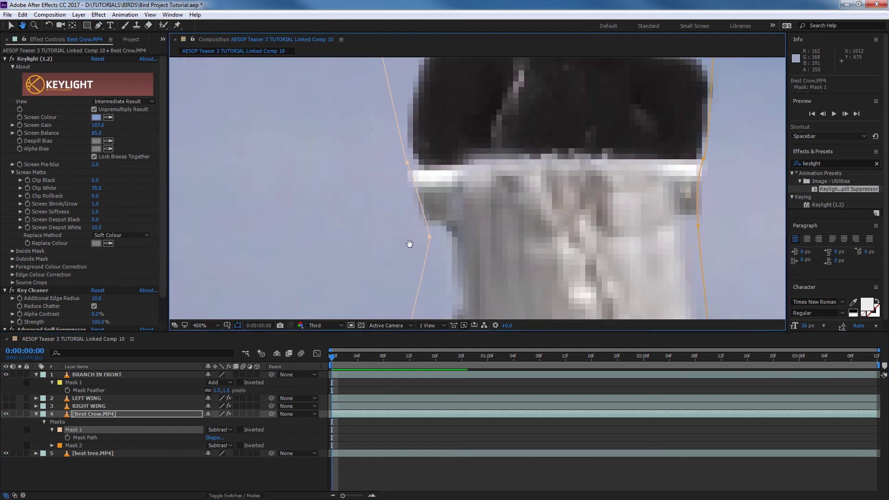
key("v")
left_click_drag(430, 240, 443, 227)
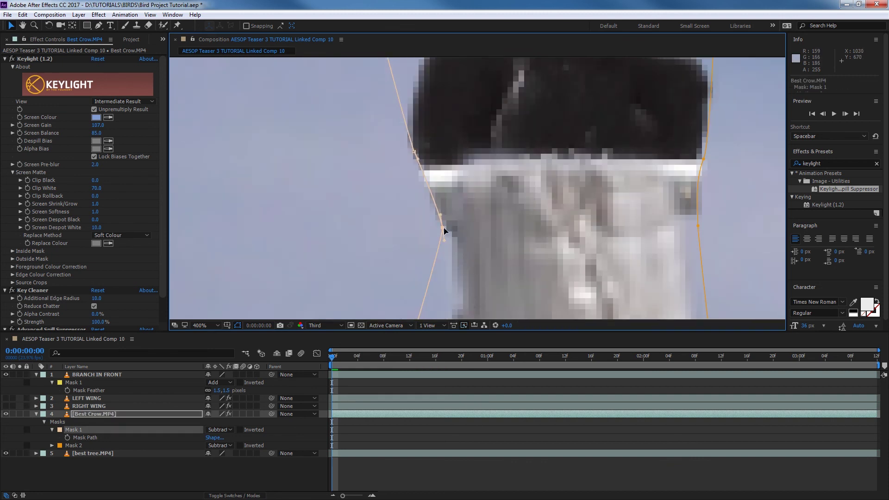
left_click(68, 437)
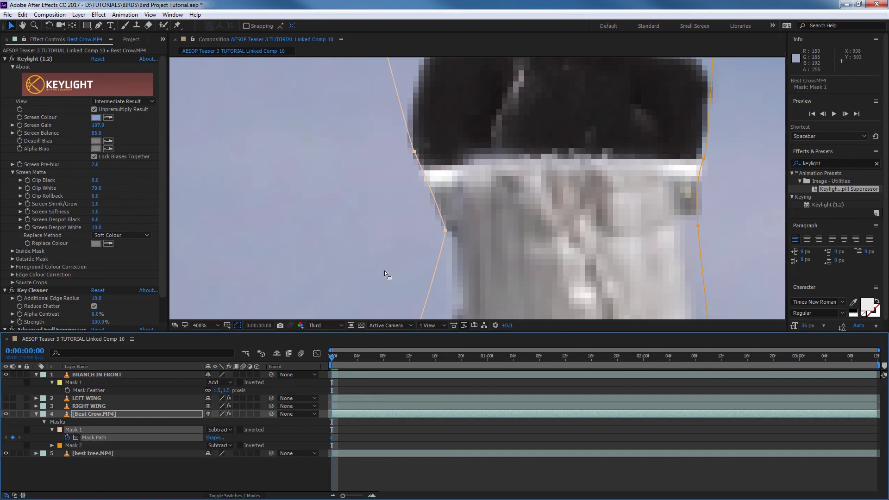
Step: Try to reshape Mask 1 outward at frame 4, then undo the path edit
key("Page_Down")
key("Page_Down")
key("Page_Down")
key("Page_Up")
key("Page_Up")
key("Page_Up")
key("Page_Down")
key("Page_Down")
key("Page_Down")
key("Page_Down")
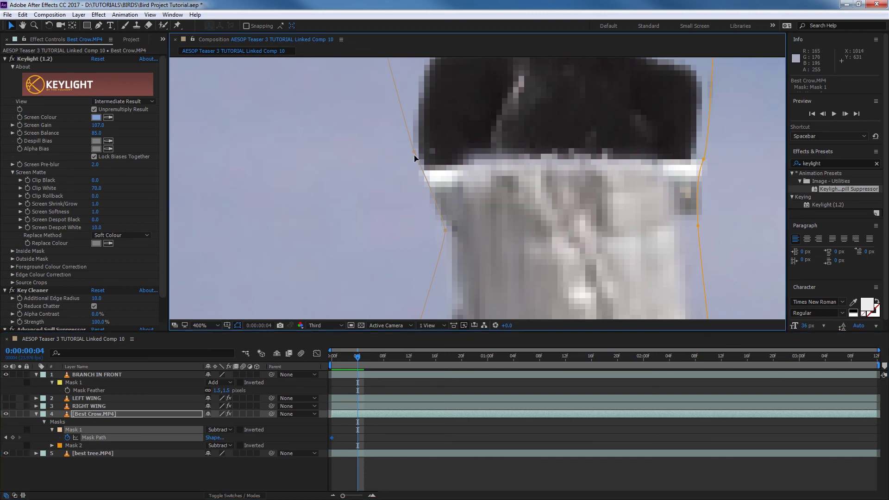
mouse_move(446, 231)
left_mouse_down()
mouse_move(424, 233)
mouse_move(432, 232)
left_mouse_up()
key("ctrl+z")
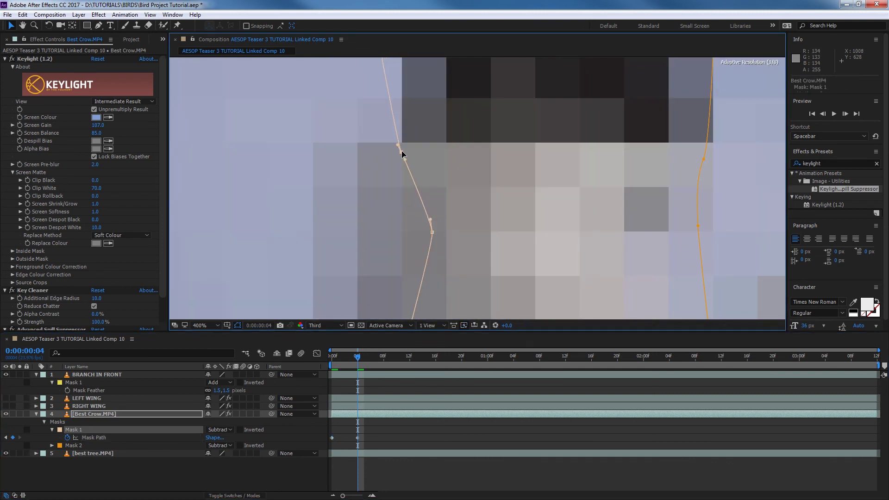
Step: Keyframe Mask 1's path at frame 2 by moving its edge outward to clear the crow's left wing
key("Page_Up")
key("Page_Up")
key("Page_Up")
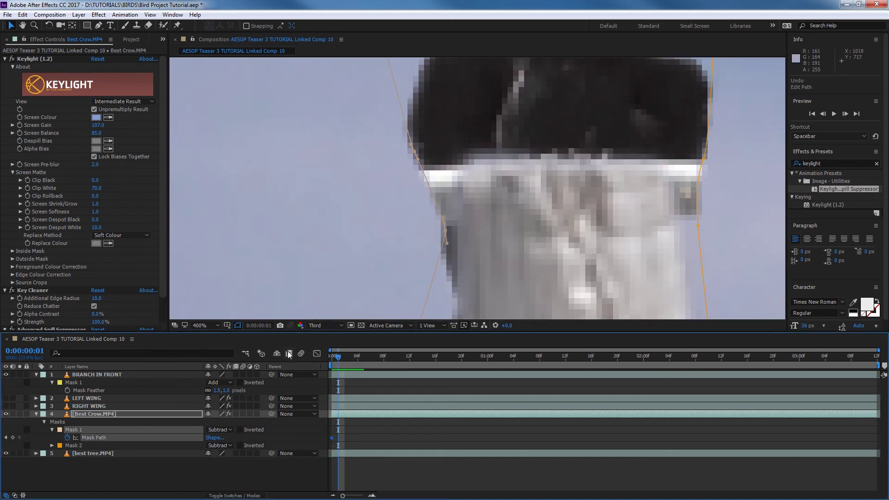
key("Page_Down")
mouse_move(415, 156)
left_mouse_down()
mouse_move(392, 152)
mouse_move(407, 156)
left_mouse_up()
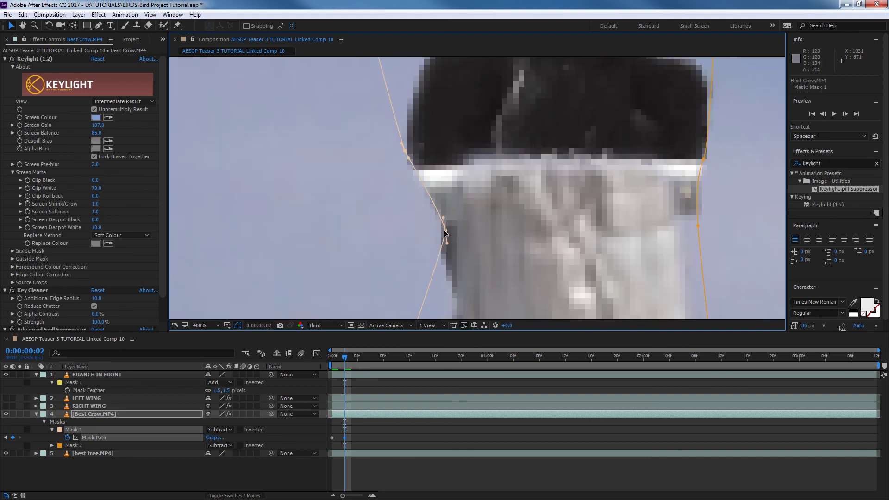
Step: Keyframe Mask 1's path at frame 5 by moving its edge back in toward the stump, and preview from the start
key("Page_Down")
key("Page_Down")
key("Page_Down")
left_click_drag(423, 234, 438, 231)
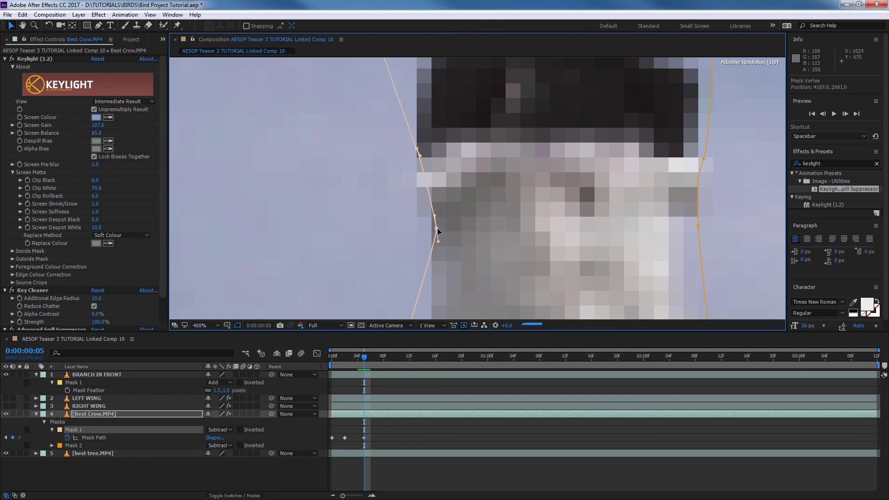
key("Home")
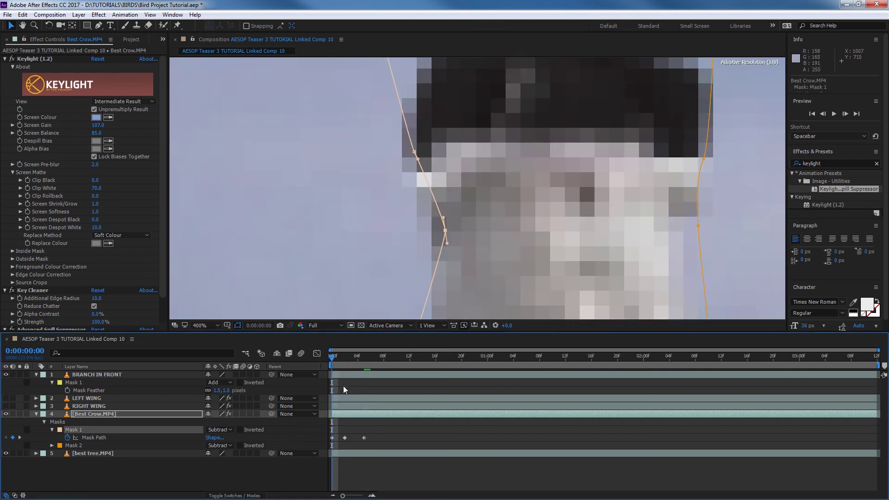
key("space")
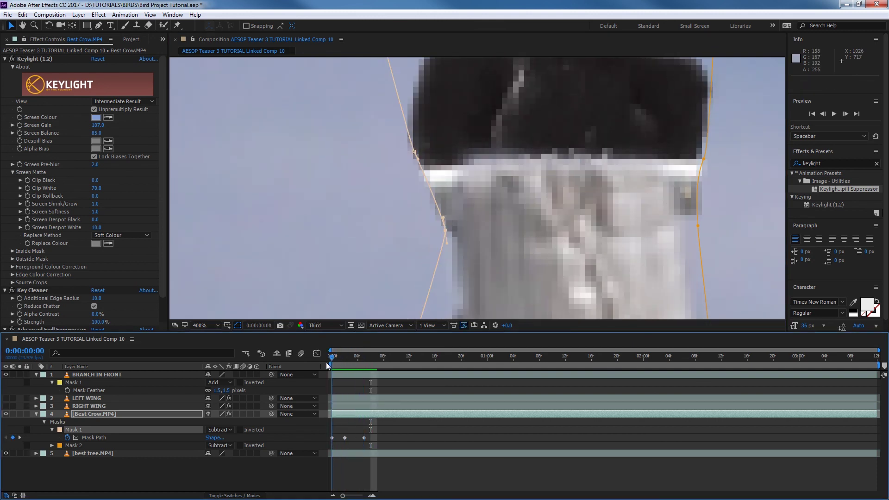
Step: Keyframe Mask 1's path at frame 10 by moving its two stump-side vertices outward around the wing
left_click(371, 363)
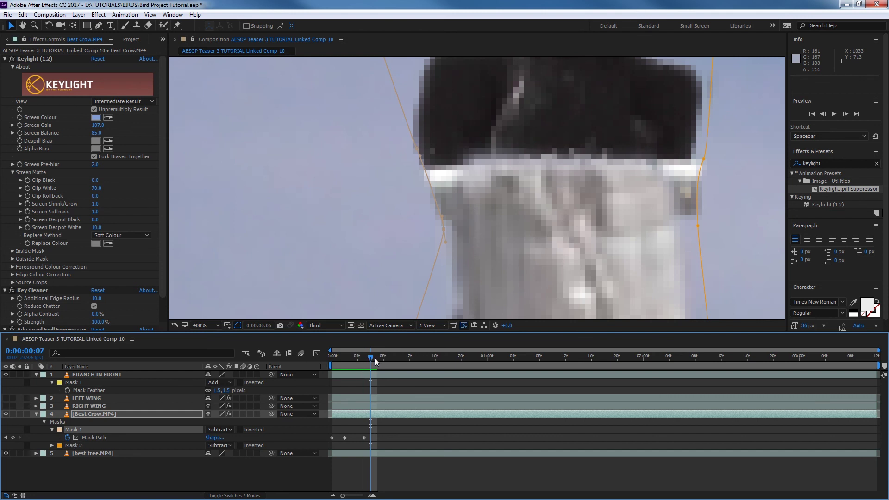
key("Page_Down")
key("Page_Down")
key("Page_Down")
key("Page_Down")
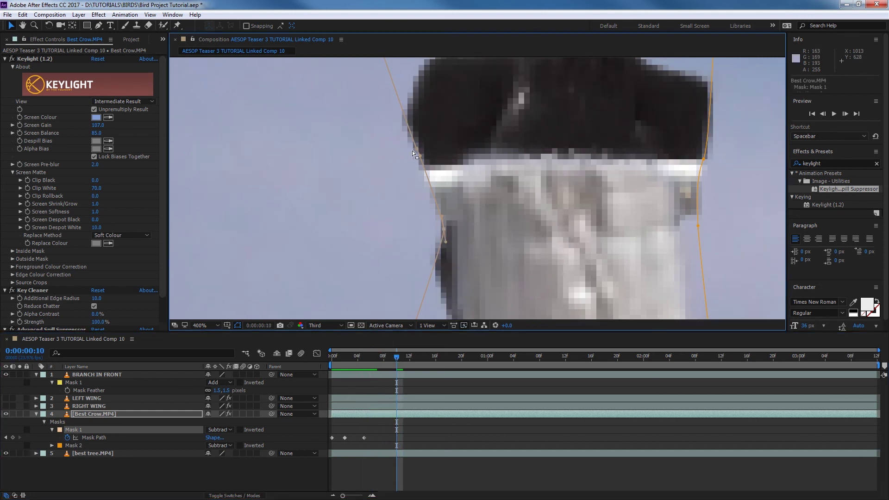
left_click_drag(415, 148, 397, 155)
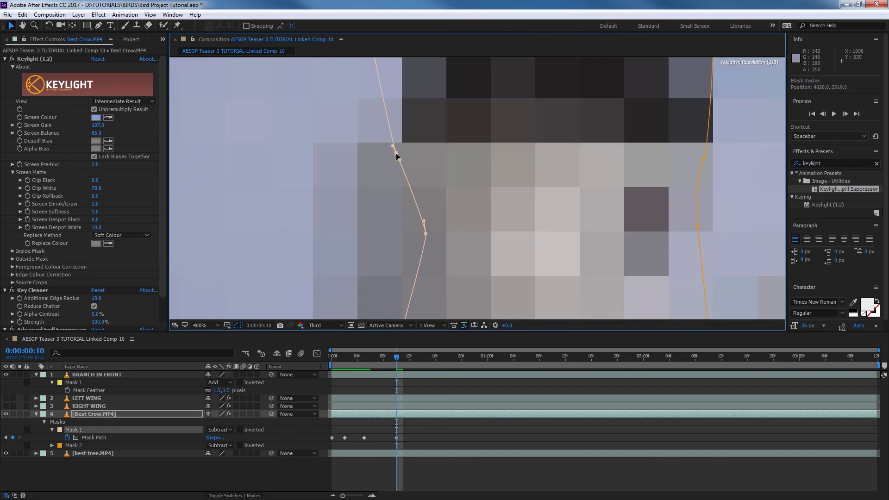
left_click_drag(426, 237, 415, 237)
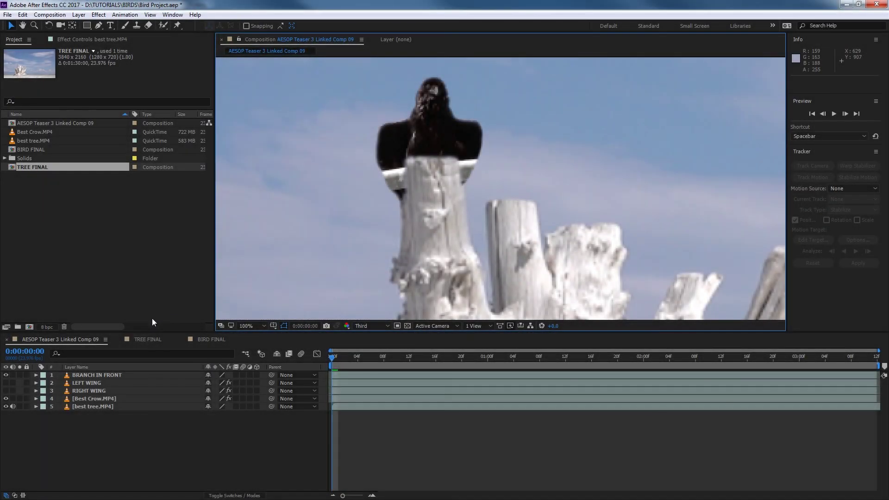
Step: Examine the keyframed masks on the Best Crow layer in AESOP Teaser 3 Linked Comp 09 and play back the result
left_click(96, 399)
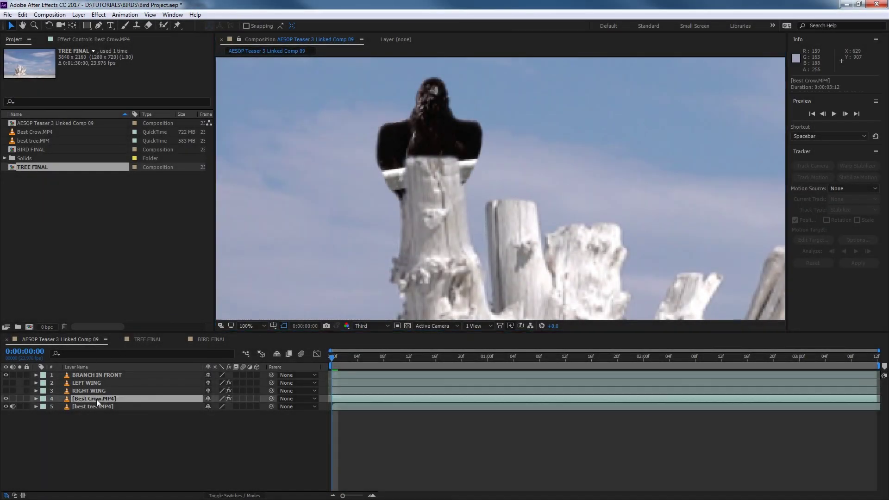
left_click(37, 399)
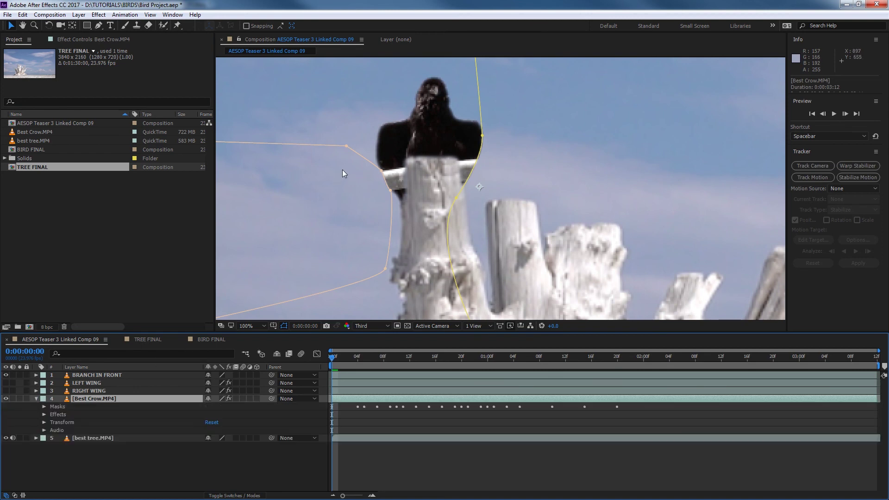
left_click(45, 406)
left_click(71, 414)
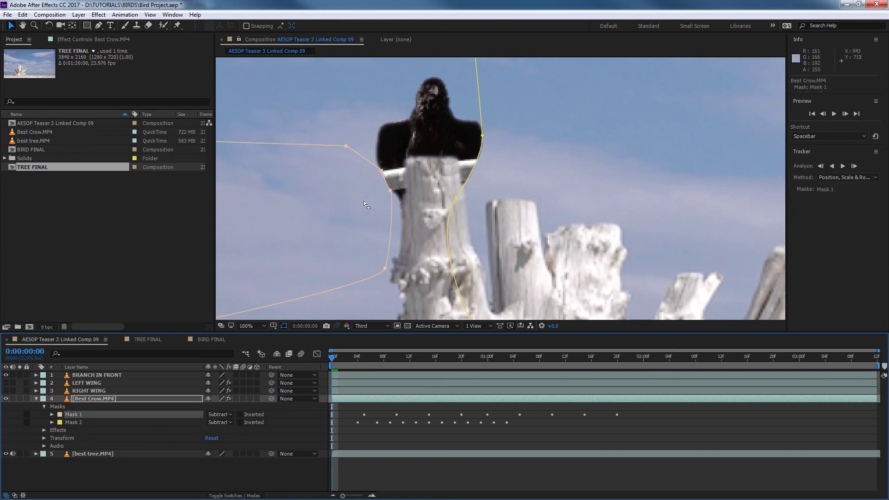
left_click_drag(354, 360, 331, 360)
key("space")
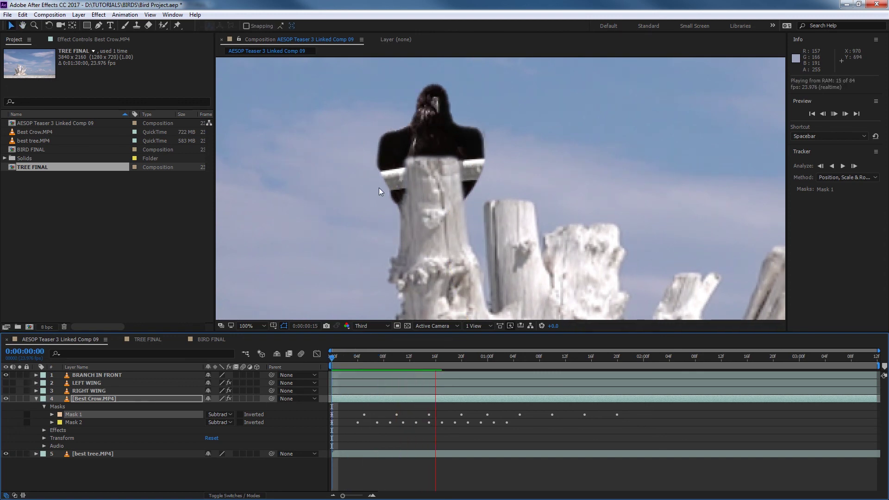
Step: Preview and scrub the first second or so of the comp to check how the masks follow both wings
key("space")
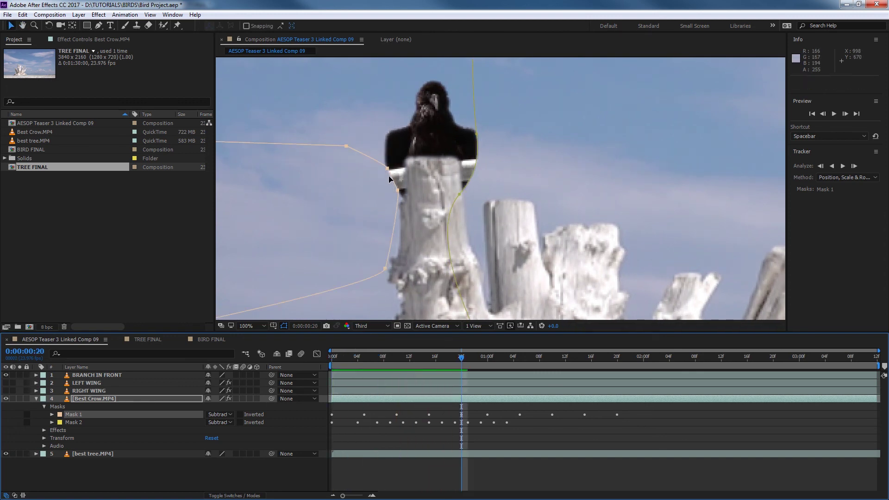
left_click_drag(436, 357, 425, 364)
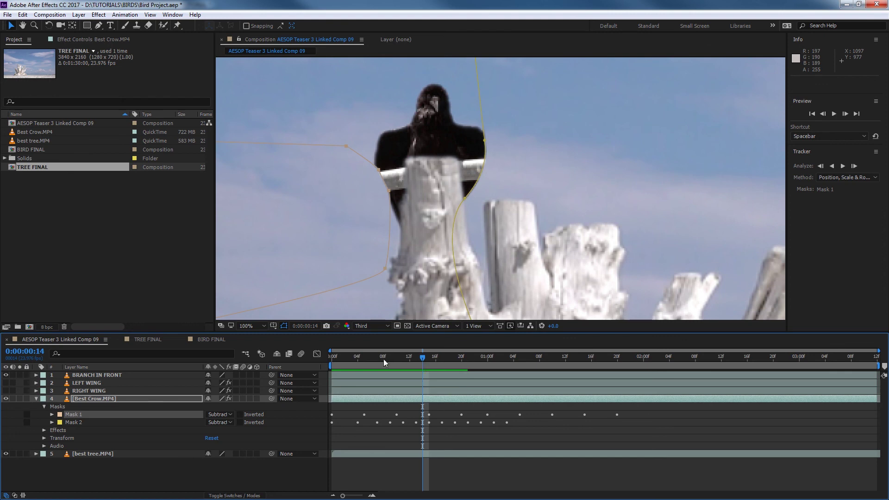
key("space")
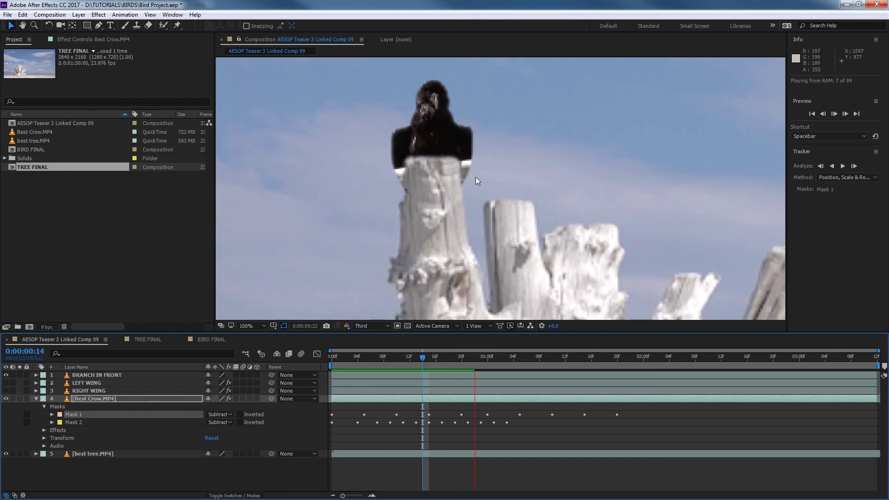
key("space")
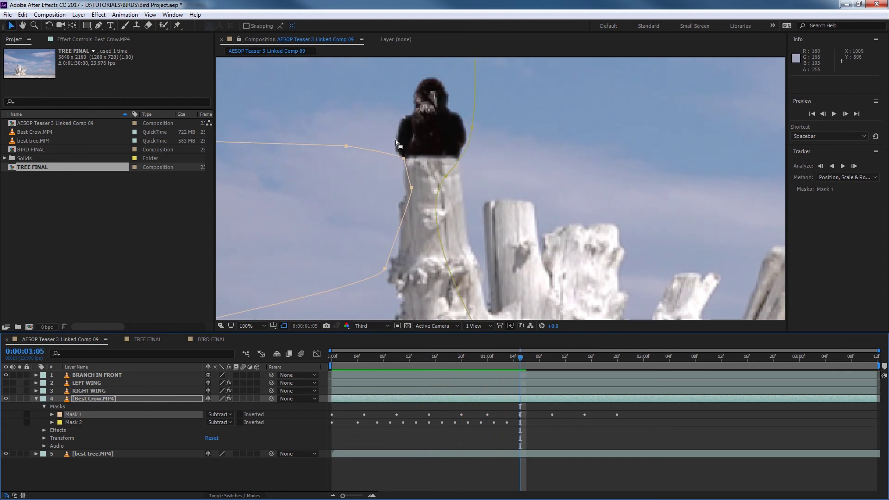
left_click_drag(496, 357, 566, 385)
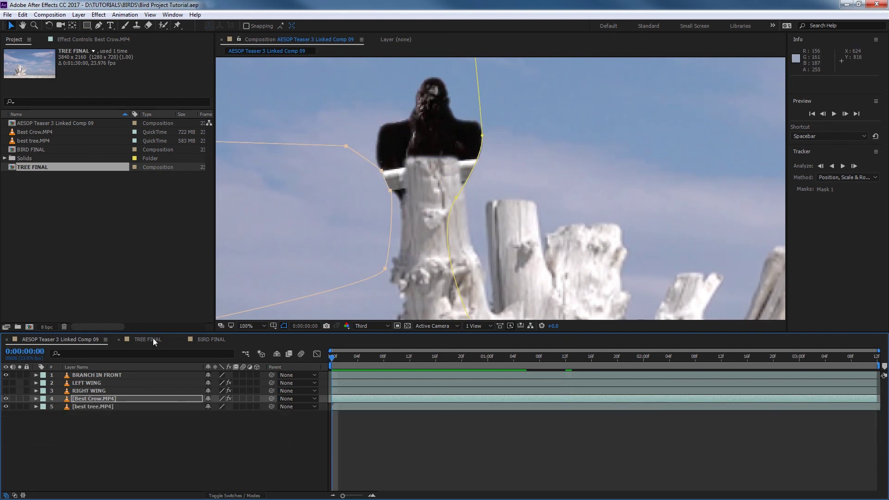
Step: Make the LEFT WING layer visible and draw a closed Pen mask around the clean wing area just above the lamp post
left_click(87, 383)
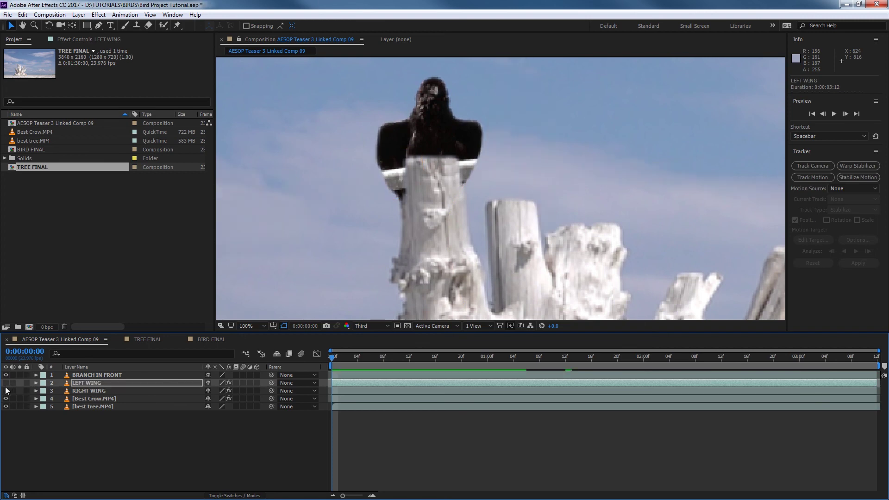
left_click(6, 383)
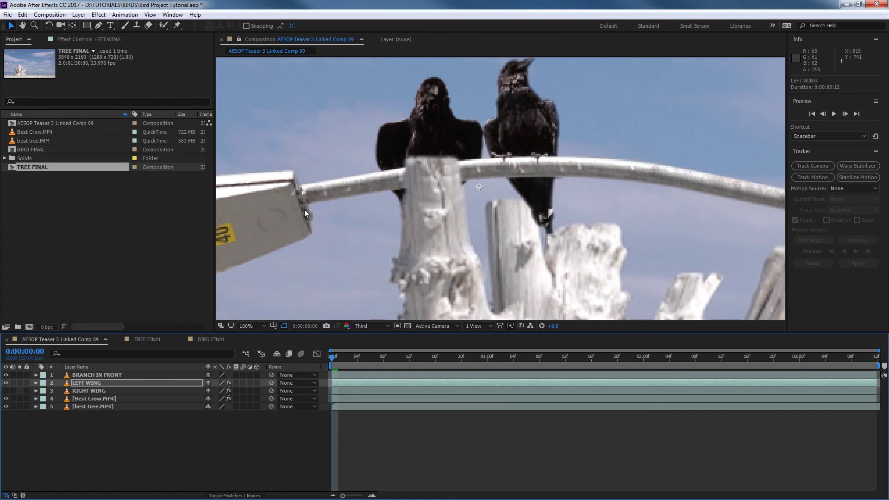
key("g")
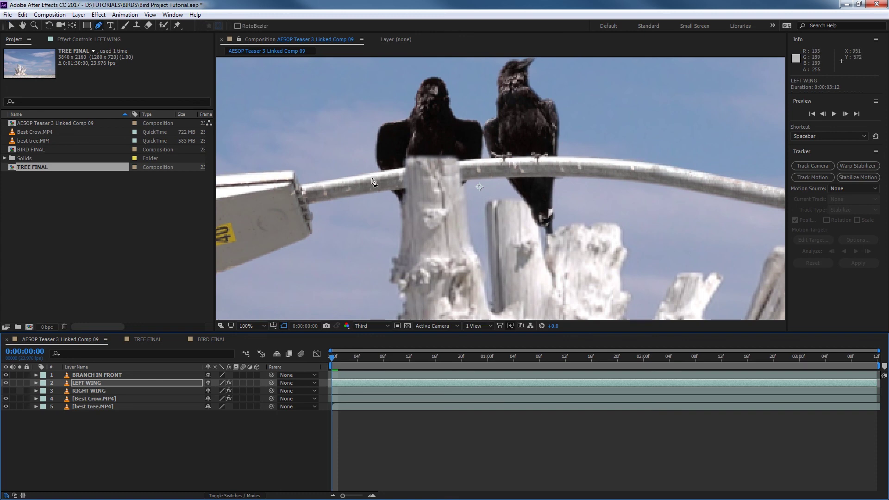
left_click(388, 127)
key("ctrl+z")
left_click(386, 122)
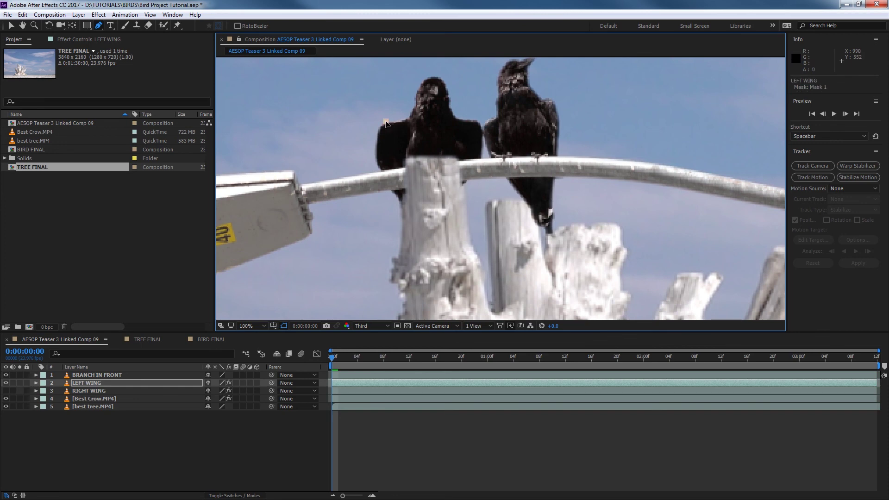
left_click_drag(375, 137, 373, 146)
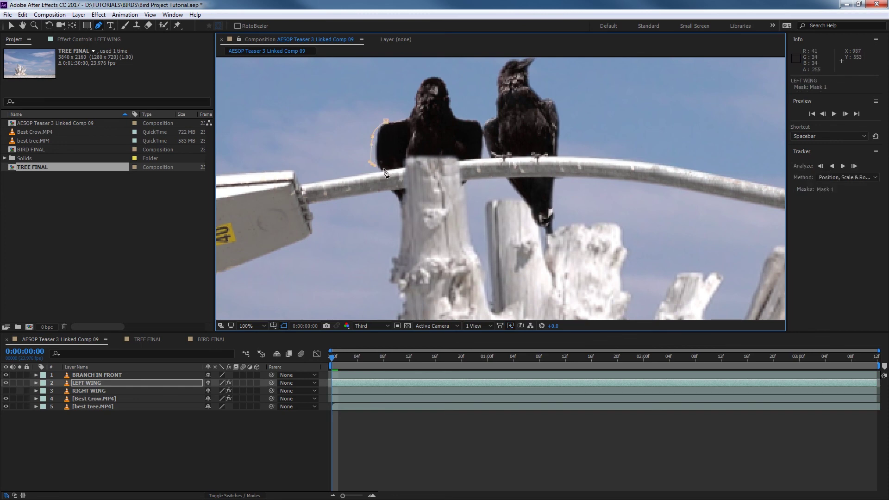
double_click(377, 173)
key("v")
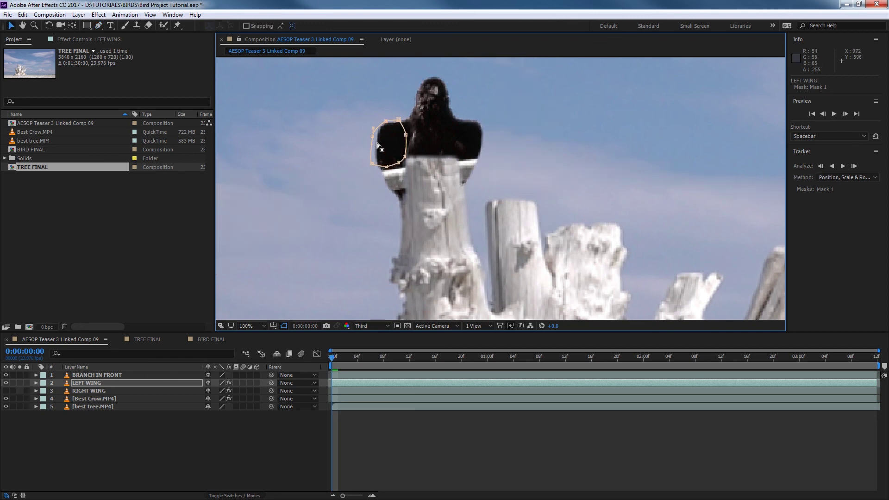
Step: Move the LEFT WING patch below its original spot and relocate its anchor point onto the patch
left_click_drag(378, 142, 376, 206)
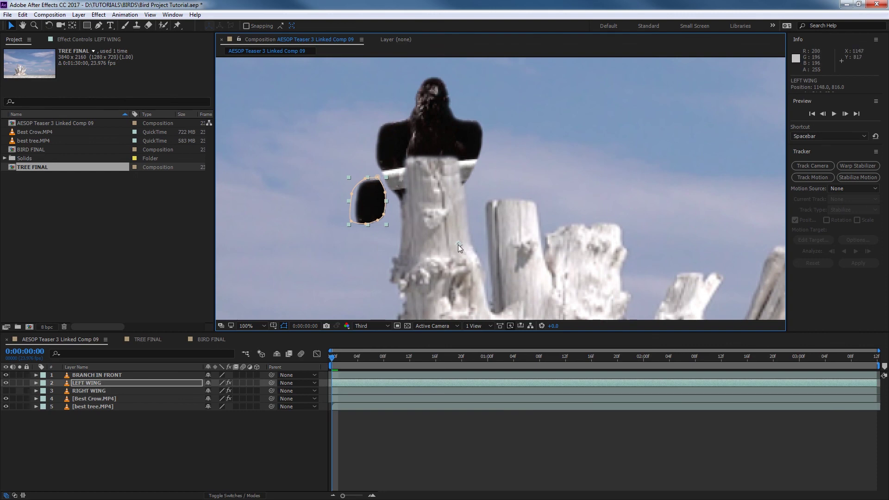
key("y")
left_click_drag(459, 246, 378, 179)
Step: Rotate the LEFT WING patch and position it over the exposed lamp post beside the stump to complete the wing
key("w")
key("v")
key("w")
key("v")
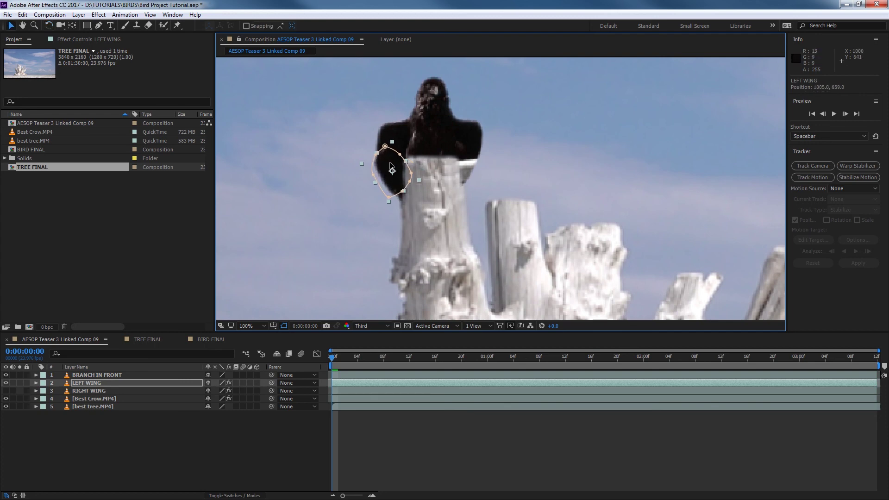
left_click_drag(399, 214, 396, 217)
left_click(318, 407)
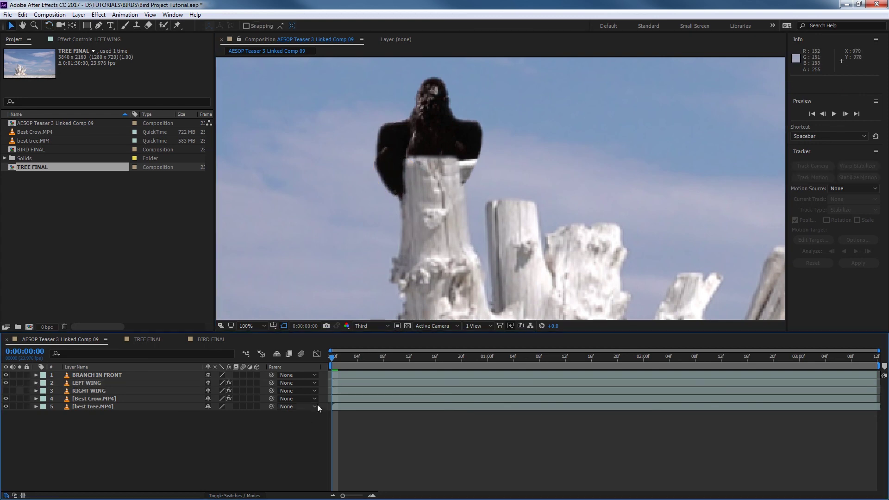
Step: Preview the wing patch and adjust the LEFT WING mask's outer vertex at frame 9 to fit the wing edge
key("space")
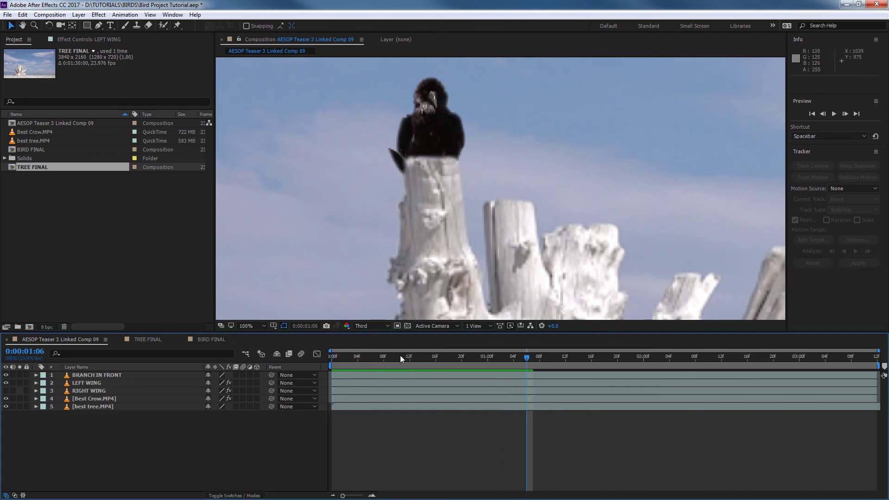
left_click(379, 357)
mouse_move(379, 358)
left_mouse_down()
mouse_move(341, 363)
mouse_move(406, 363)
mouse_move(390, 363)
left_mouse_up()
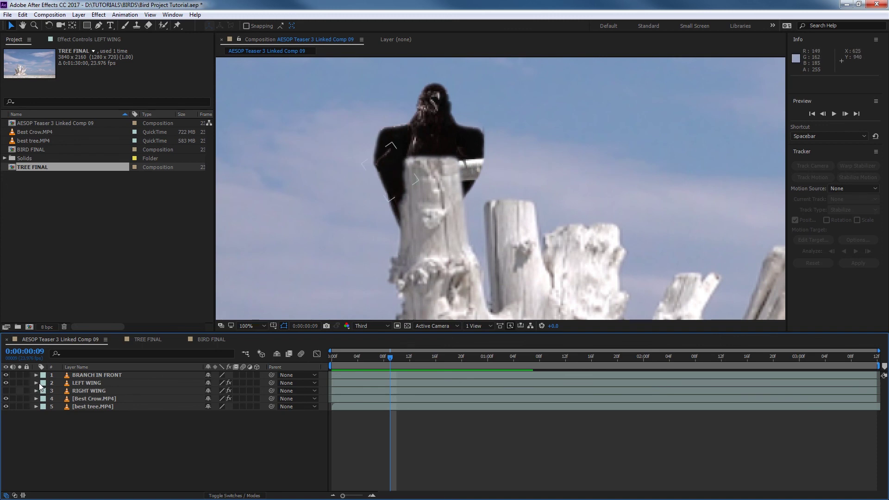
left_click(73, 383)
left_click(376, 176)
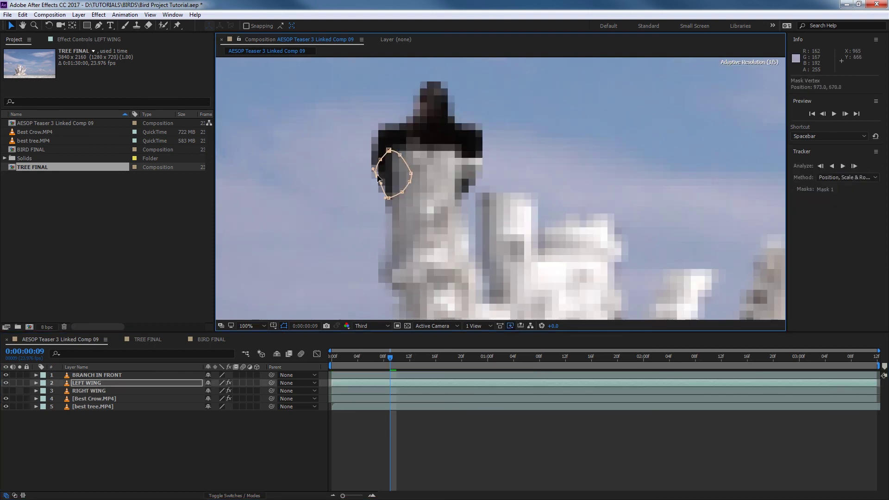
Step: Set the LEFT WING mask's feather to 3 pixels, and preview the blended patch from the start
left_click(104, 384)
key("f")
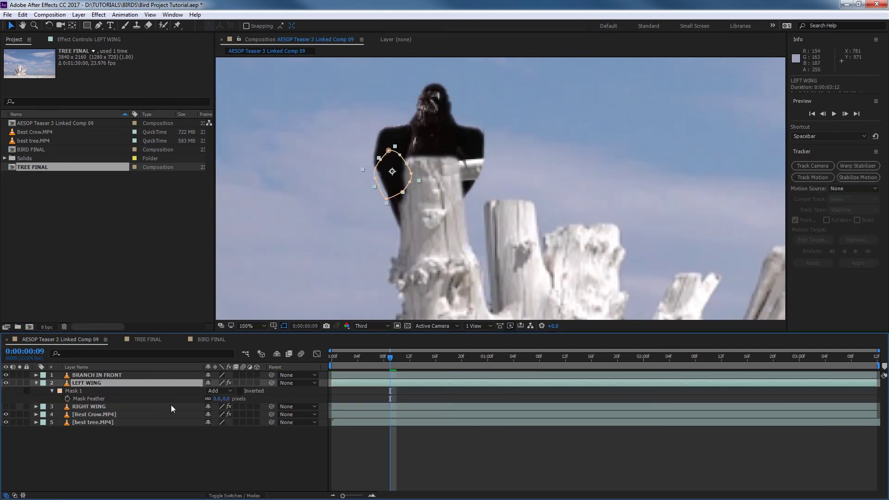
left_click(218, 400)
key("Return")
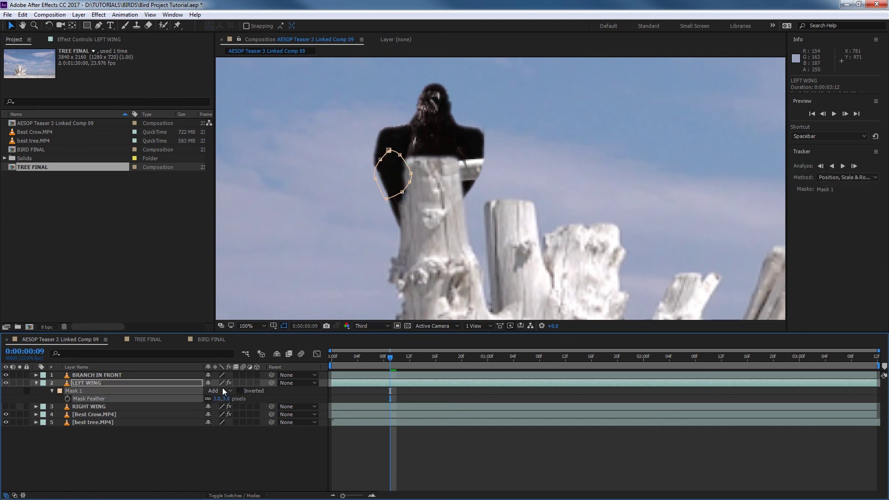
key("F2")
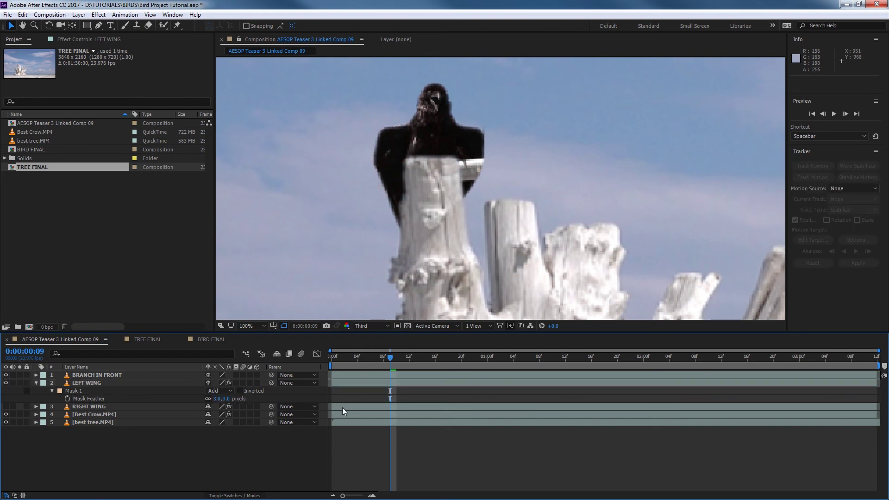
key("space")
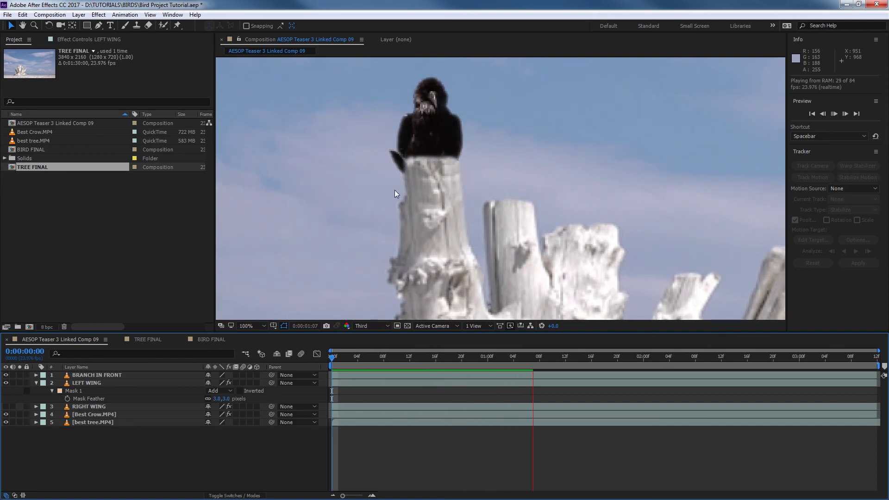
left_click(359, 363)
left_click_drag(357, 369, 335, 362)
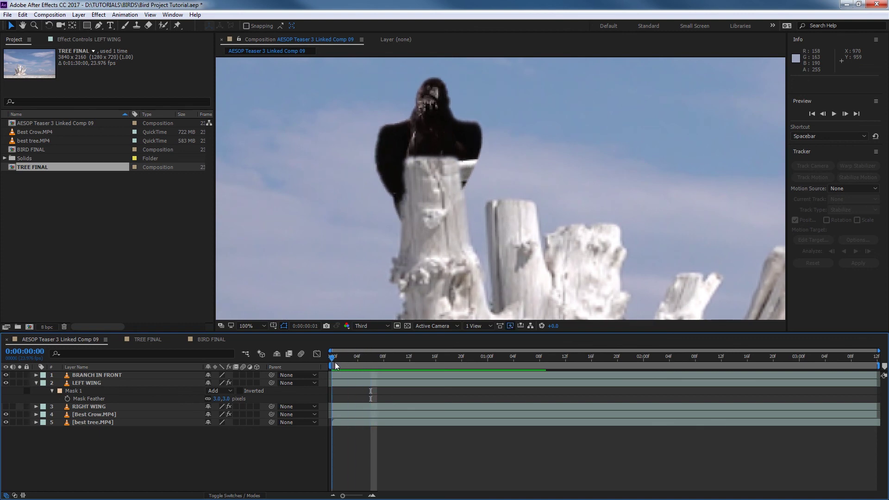
Step: Place four Puppet pins down the outer edge of the LEFT WING patch at frame 0
scroll(399, 160, "up", 4)
scroll(400, 160, "down", 2)
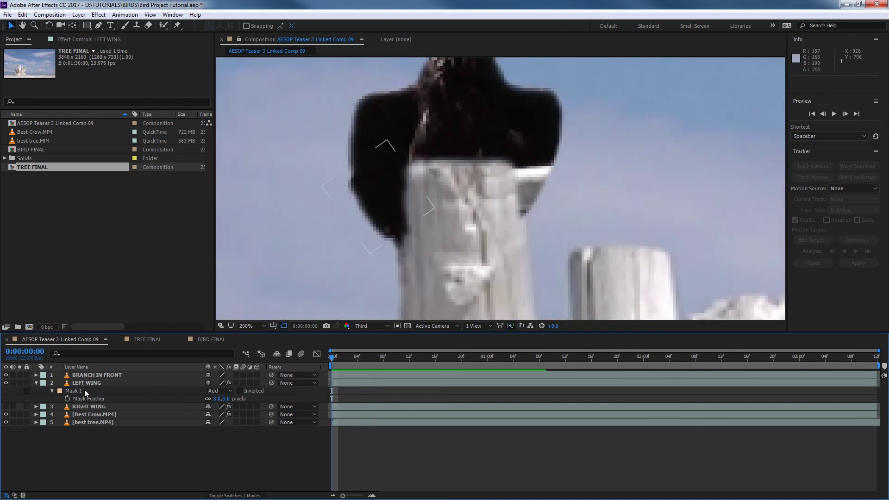
left_click(106, 383)
left_click(177, 26)
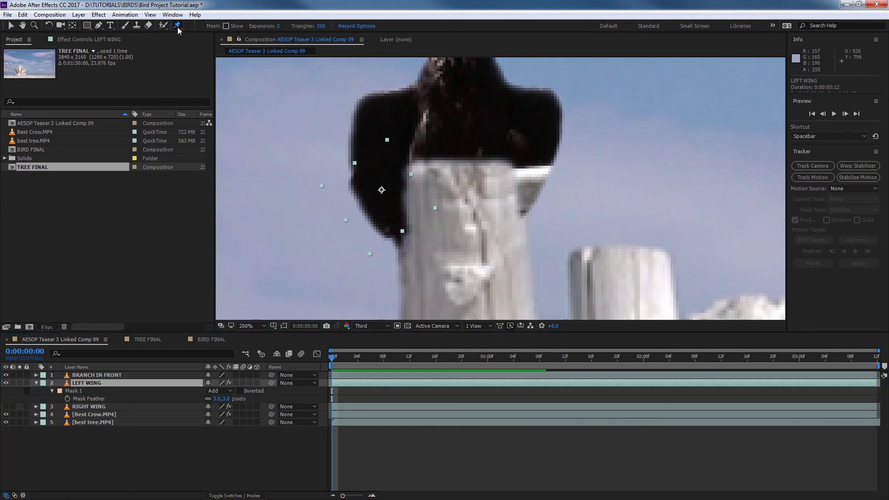
left_click(354, 179)
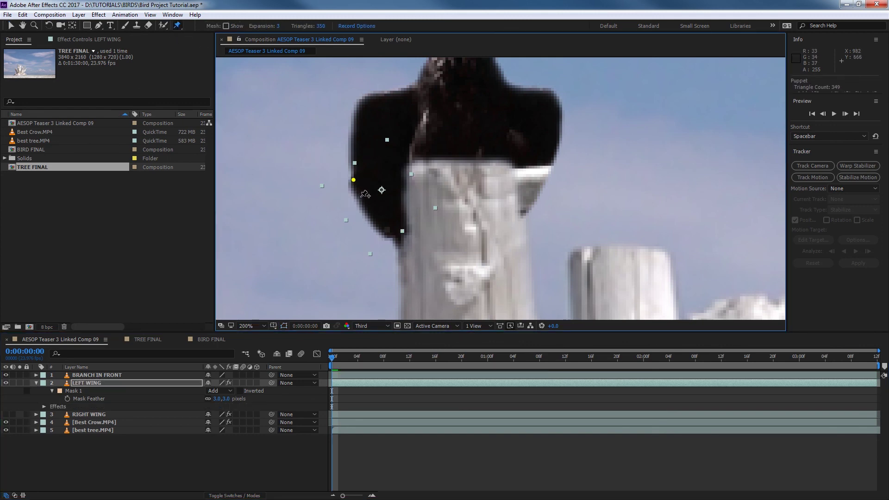
left_click(362, 201)
left_click(370, 217)
Step: Expand the LEFT WING layer's Puppet effect down to the Position properties of all four pins
left_click(44, 406)
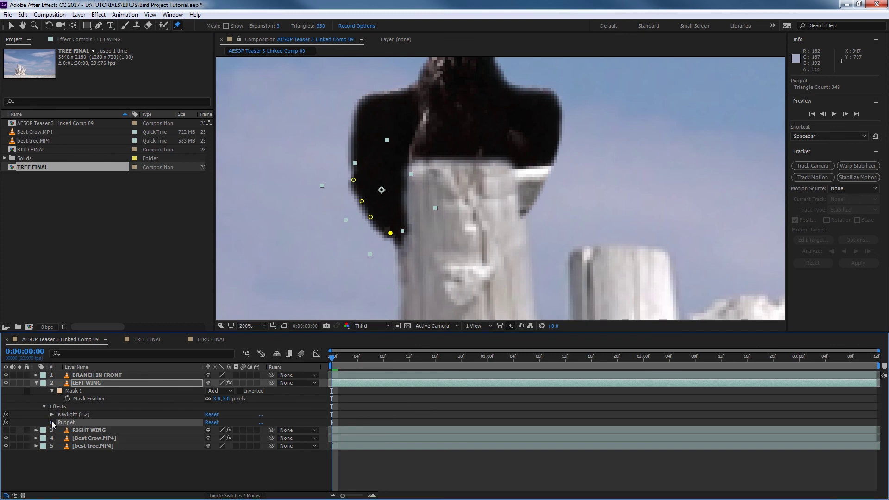
left_click(51, 422)
left_click(60, 437)
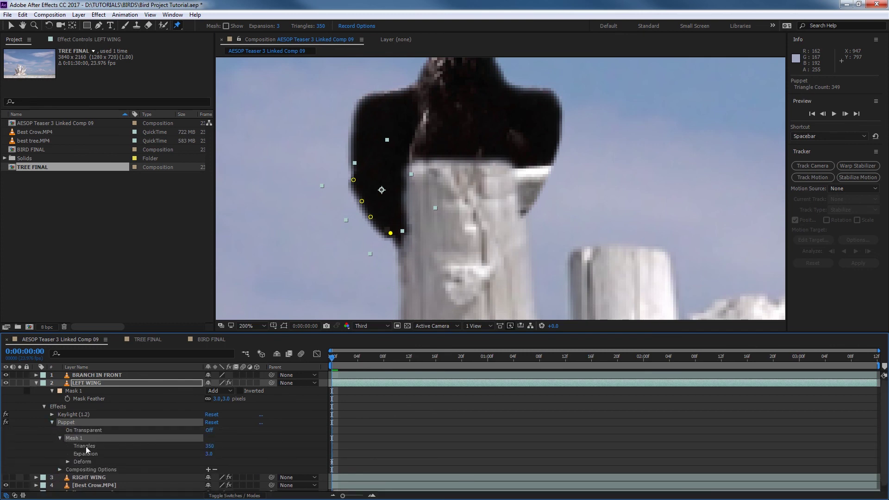
scroll(67, 447, "down", 1)
left_click(68, 456)
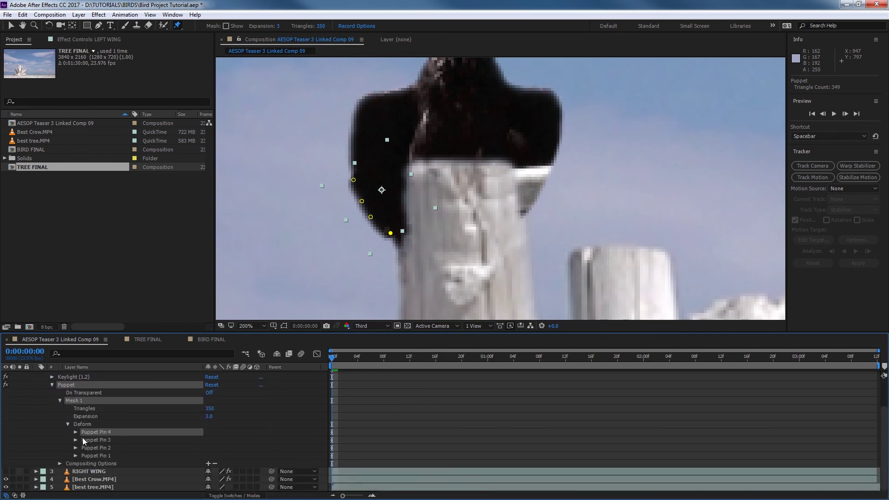
left_click(76, 432)
left_click(75, 448)
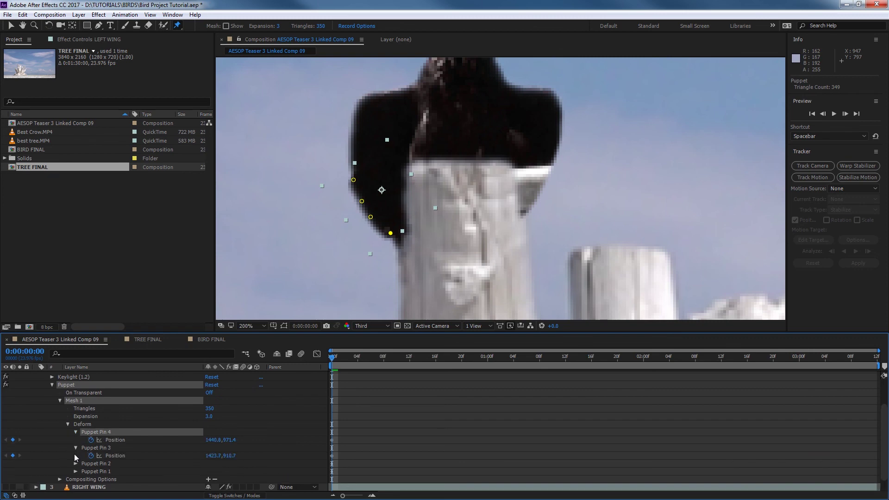
left_click(75, 464)
left_click(75, 479)
scroll(74, 479, "down", 2)
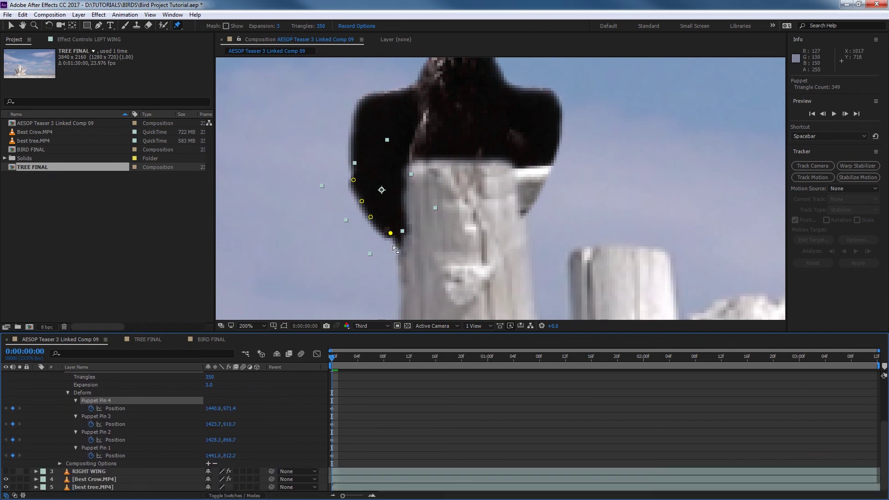
Step: Reshape the wing patch at frame 0 by shifting its four Puppet pins slightly inward toward the crow's body
left_click_drag(391, 236, 394, 233)
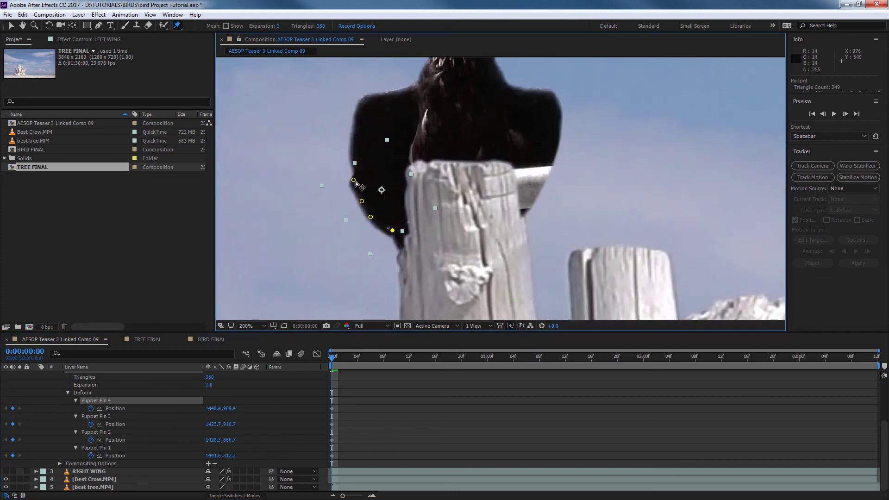
left_click_drag(353, 180, 358, 169)
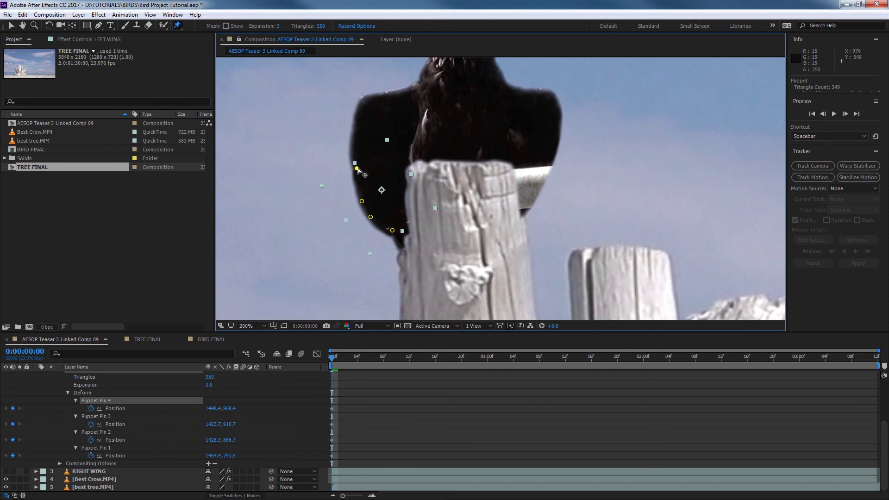
left_click_drag(363, 202, 373, 215)
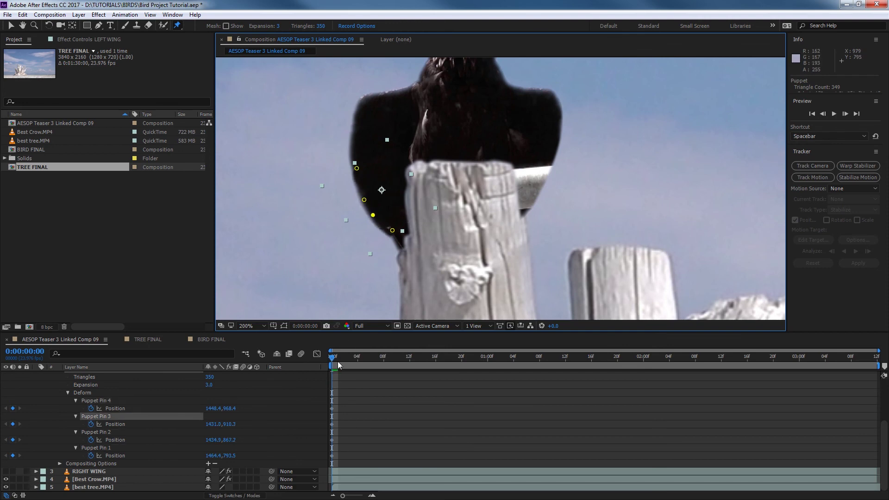
Step: Keyframe Puppet Pins 1, 2 and 3 at frame 11 by moving them outward to match the opened wing's edge
left_click_drag(338, 365, 403, 358)
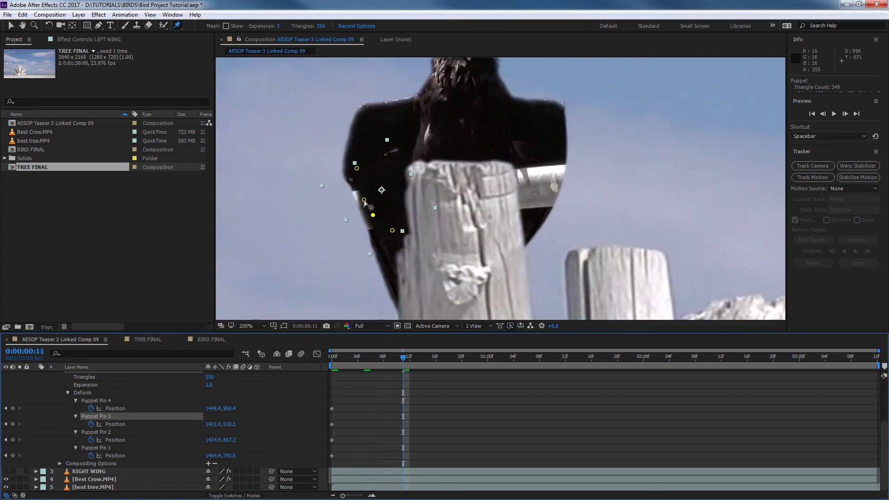
left_click_drag(357, 168, 371, 220)
left_click(458, 357)
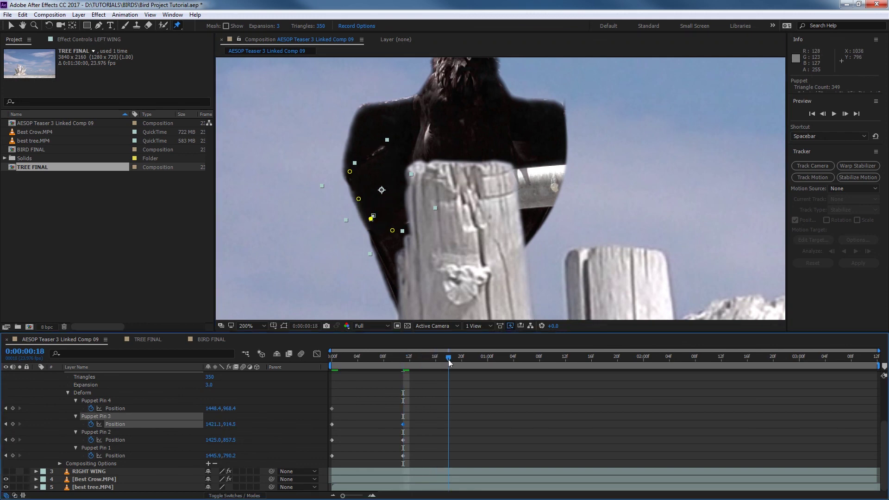
Step: Keyframe Puppet Pins 1 and 2 of the LEFT WING patch at frame 23 by shifting them inward to follow the closing wing
left_click(501, 357)
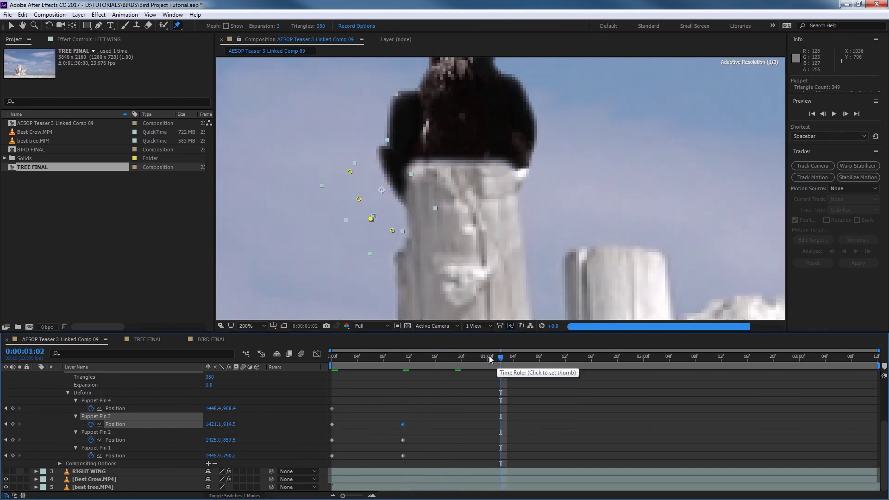
left_click(483, 358)
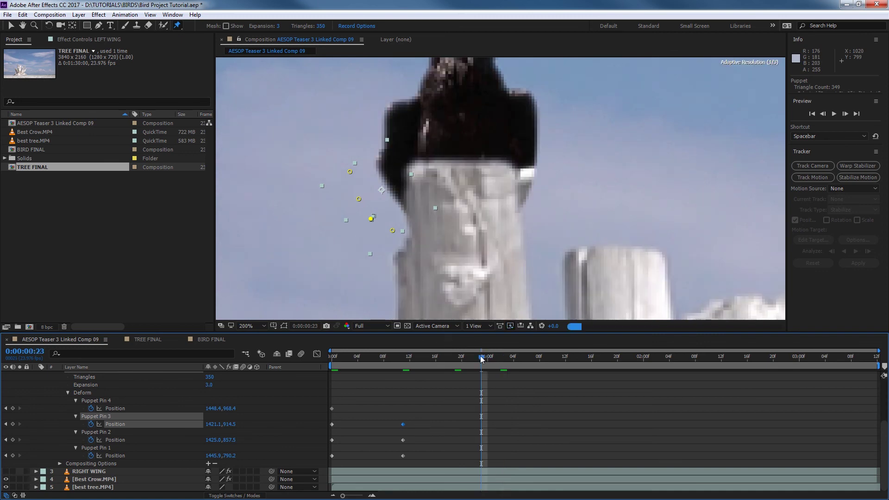
left_click_drag(479, 356, 482, 357)
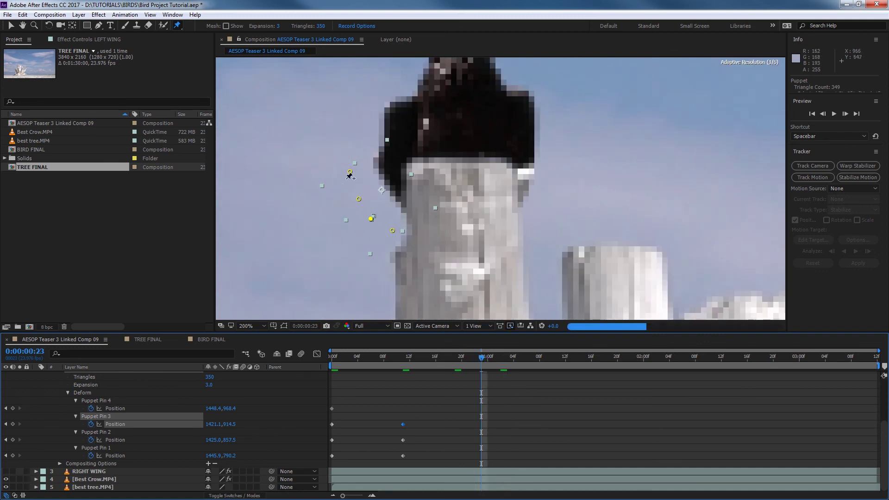
left_click_drag(352, 175, 361, 168)
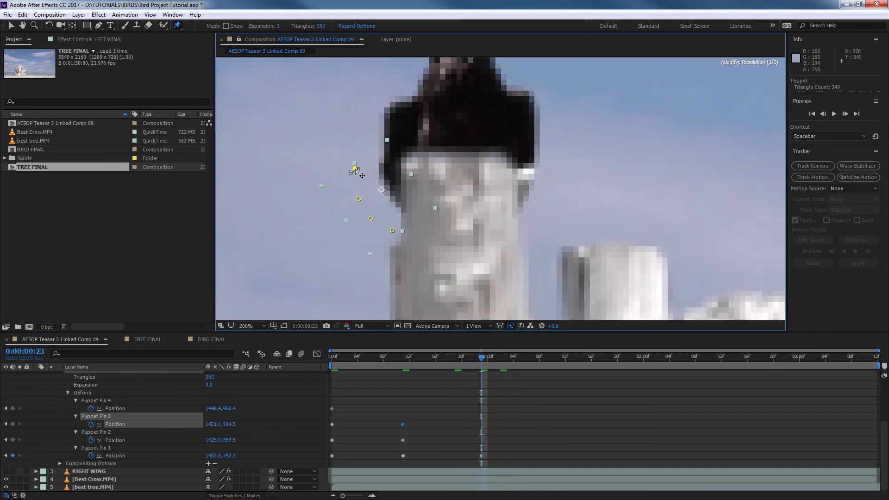
left_click_drag(359, 199, 360, 200)
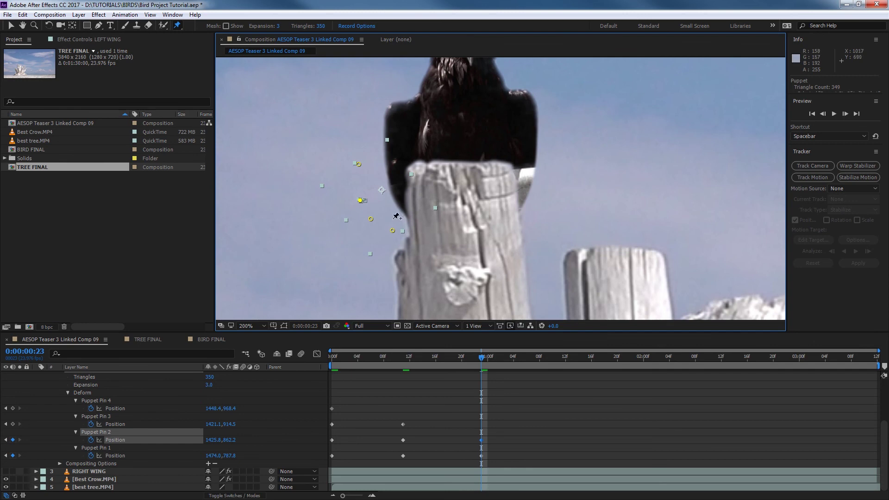
Step: Play back the composite from frame 0 at Third resolution to check the animated left wing patch
left_click_drag(461, 363, 325, 426)
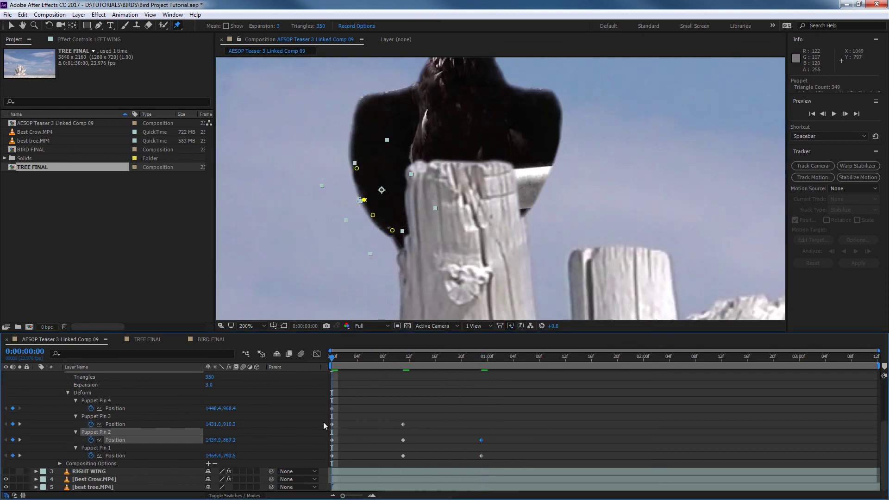
left_click(370, 327)
left_click(379, 376)
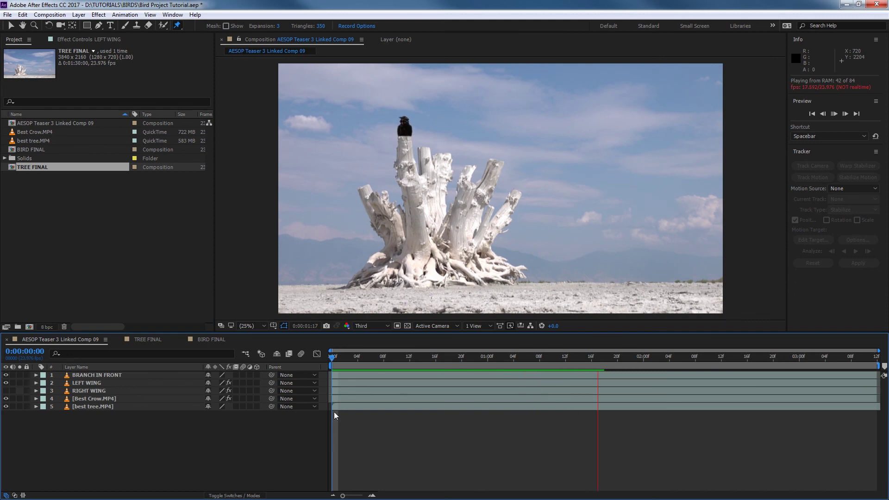
key("space")
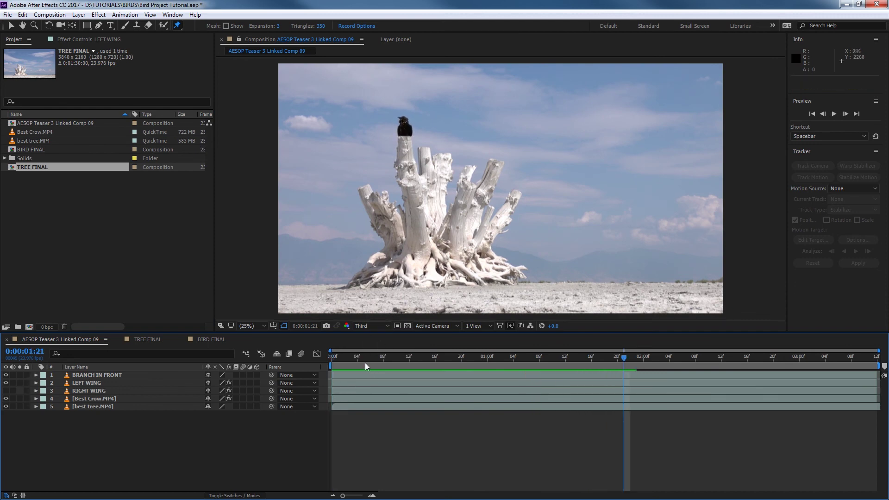
key("space")
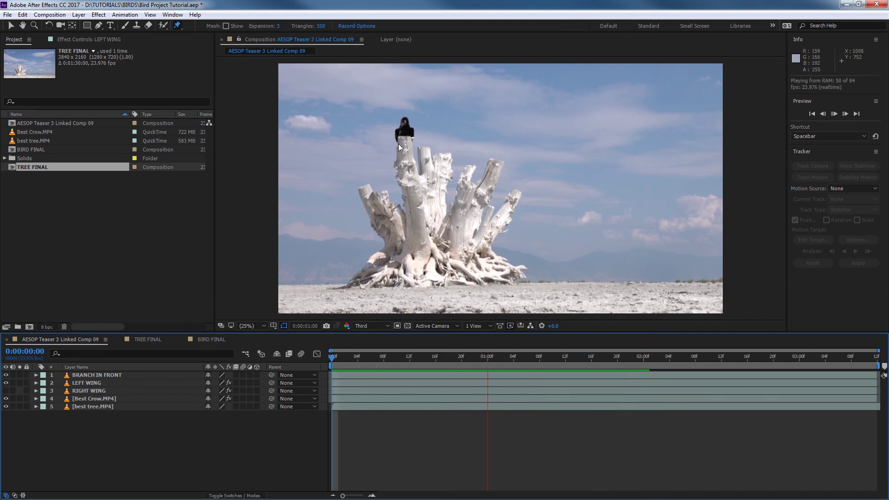
key("space")
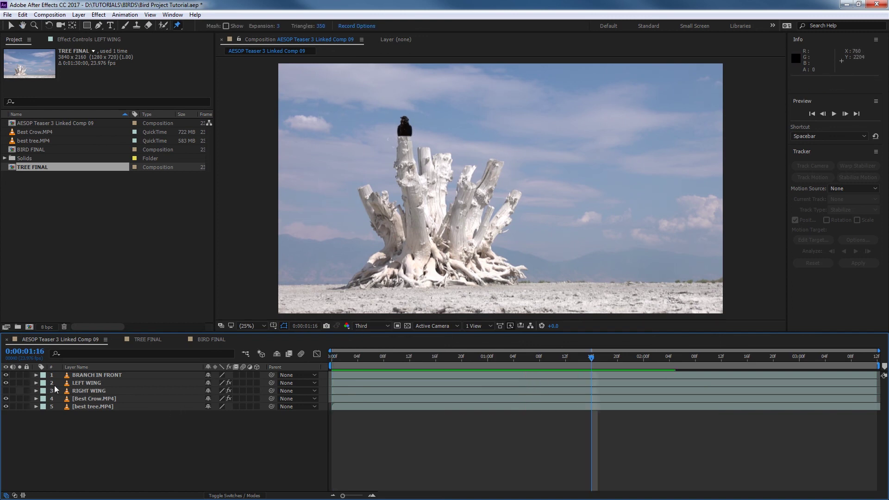
left_click(84, 392)
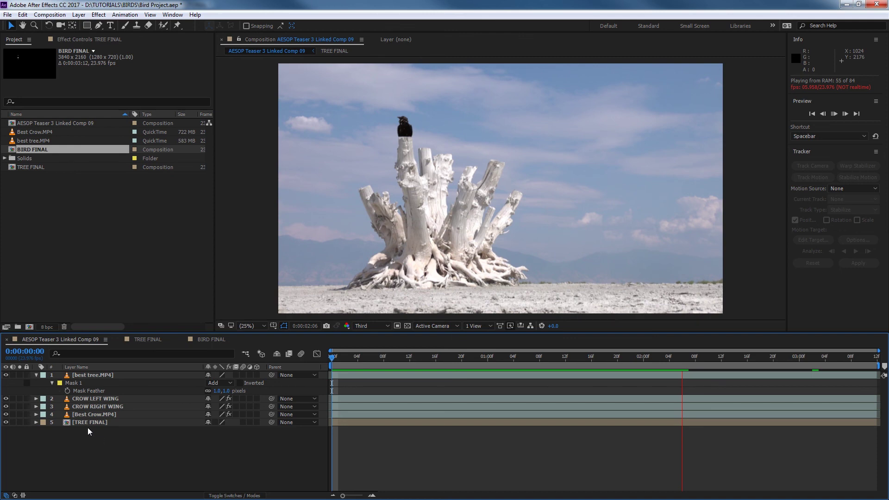
Step: Pre-compose the CROW LEFT WING, CROW RIGHT WING and Best Crow.MP4 layers together as FINAL BIRD, moving all attributes
left_click(99, 414)
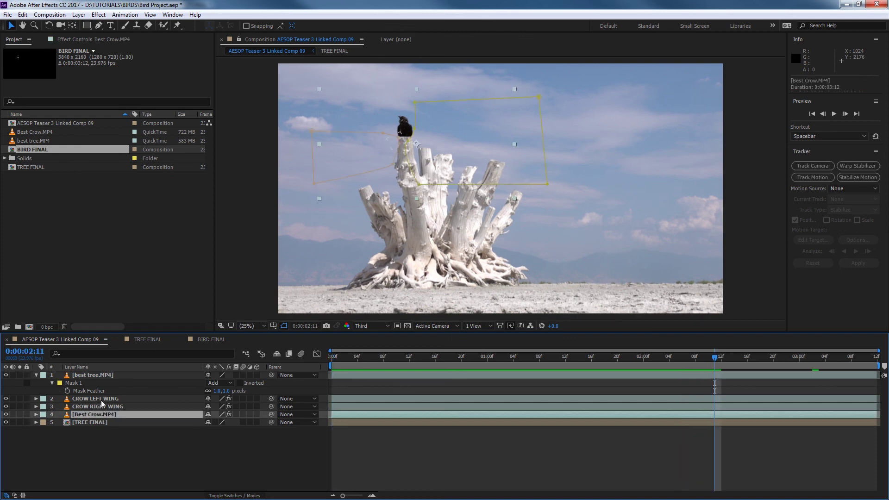
left_click(101, 400, "shift")
right_click(100, 399)
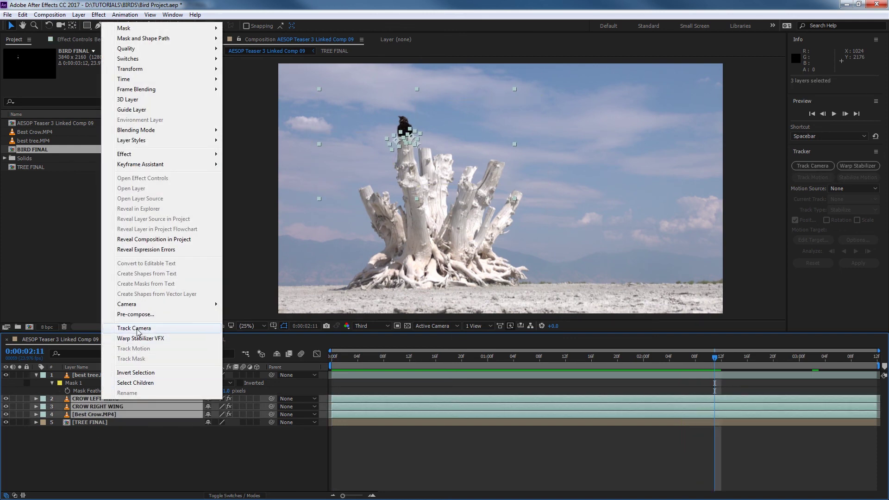
left_click(141, 314)
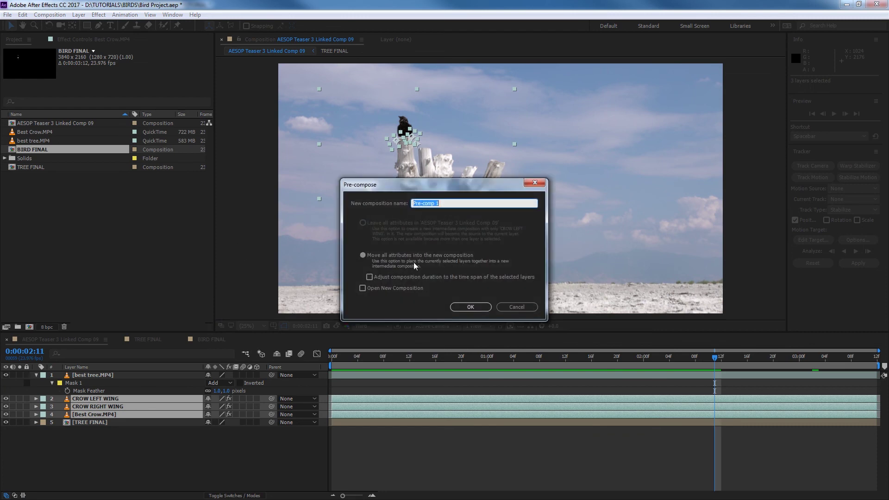
type("FINAL BIRD")
key("Return")
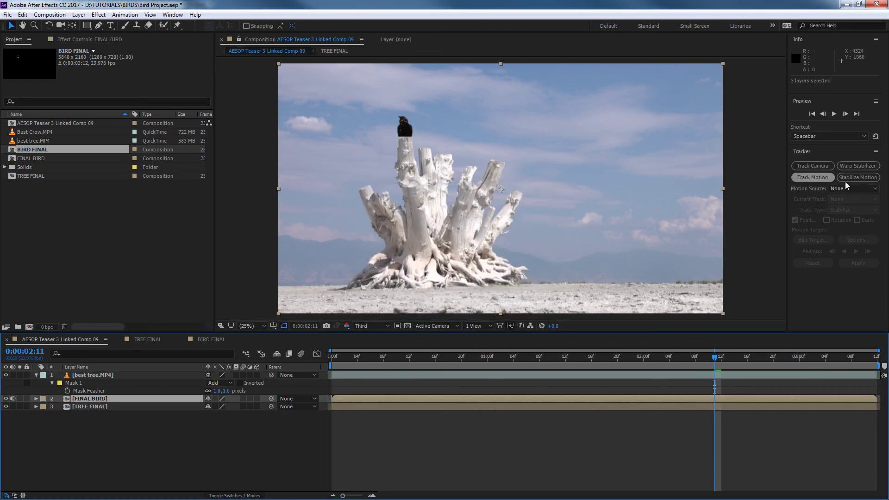
Step: Apply the Lumetri Color effect to the FINAL BIRD layer and try lowering its Basic Correction contrast
key("ctrl+5")
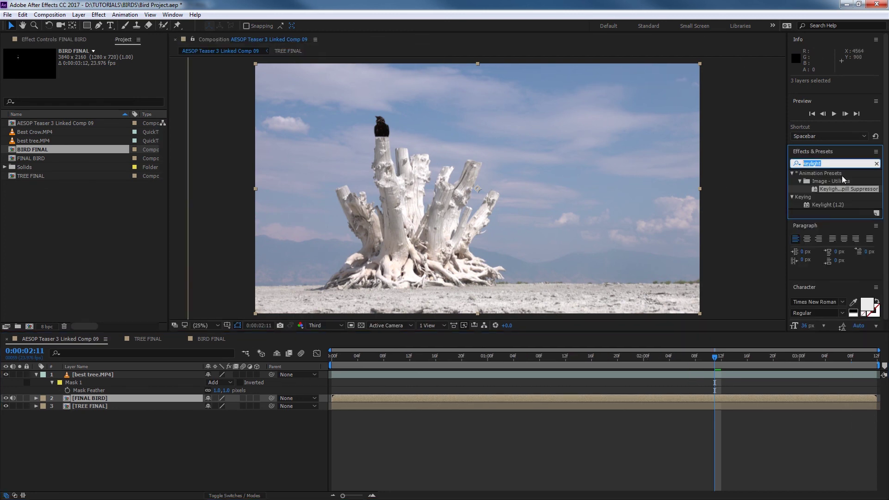
type("lumet")
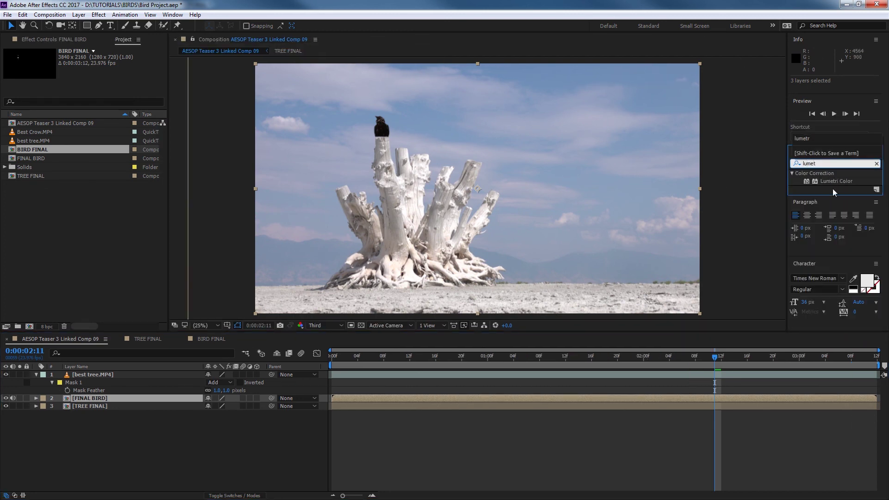
left_click_drag(836, 181, 116, 399)
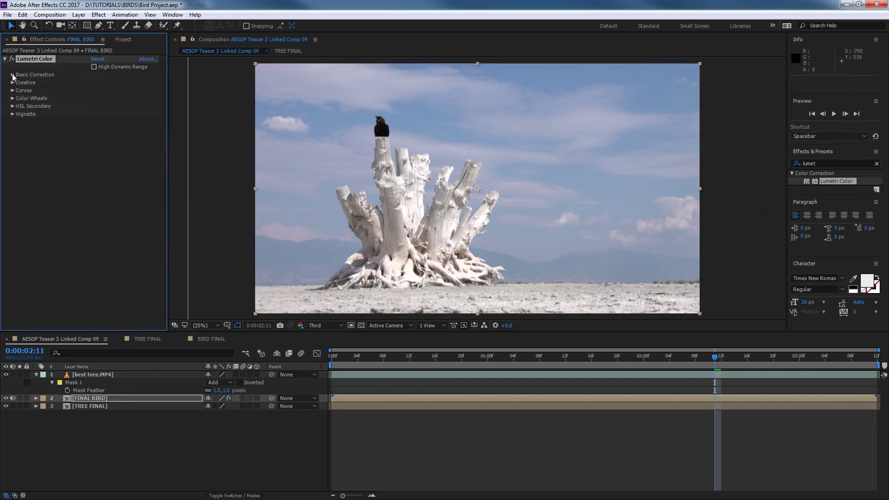
left_click(12, 74)
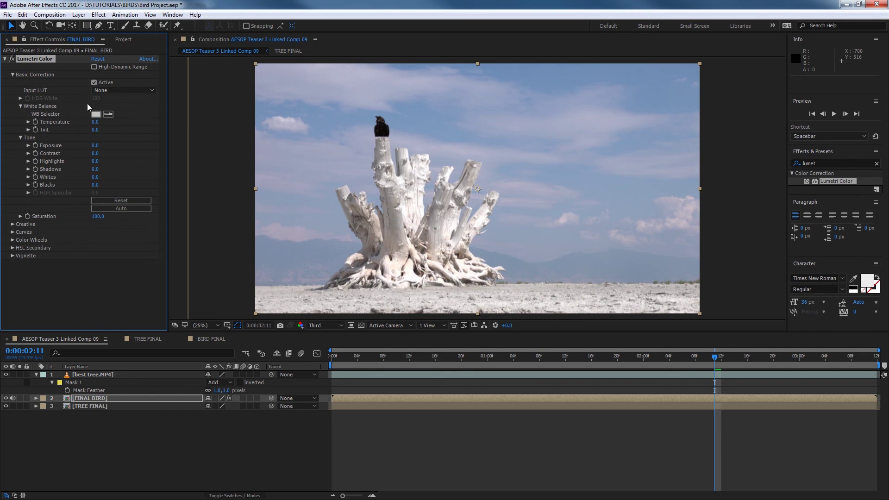
left_click_drag(95, 153, 86, 154)
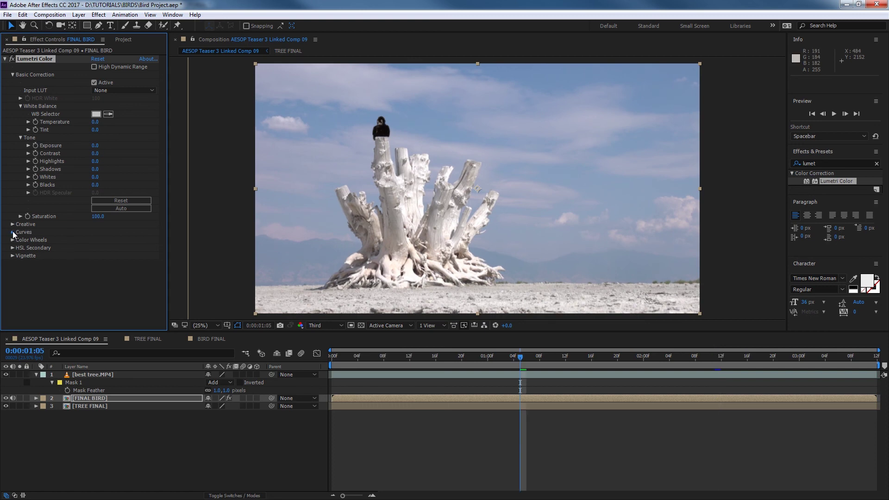
Step: Adjust the bird's Lumetri RGB curve by lowering the white endpoint slightly and trying adjustments to the midtones and black endpoint
left_click(13, 233)
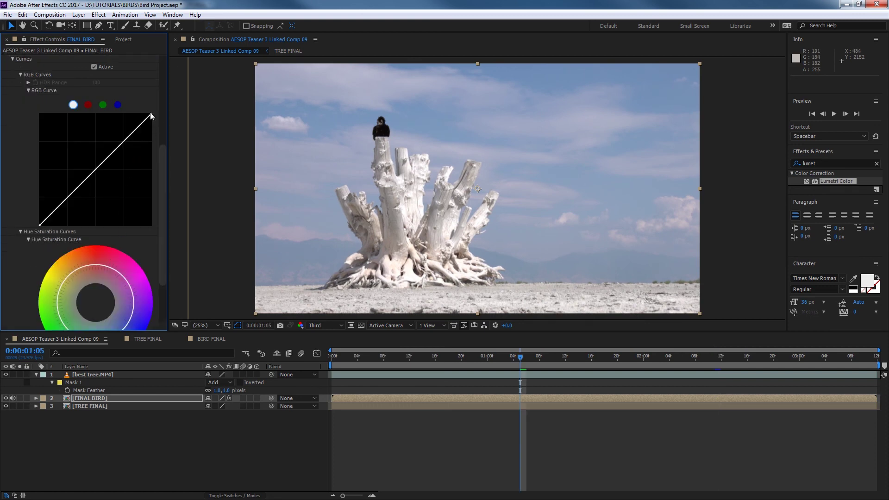
left_click_drag(150, 113, 152, 117)
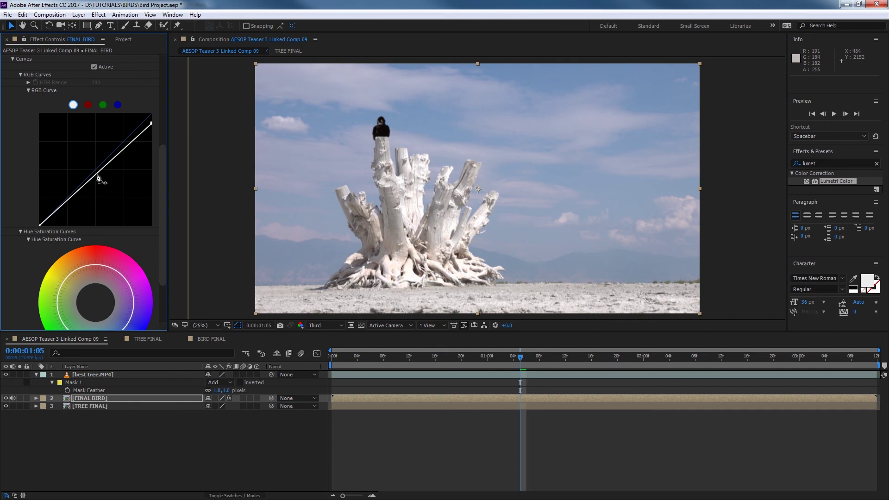
left_click_drag(97, 177, 95, 170)
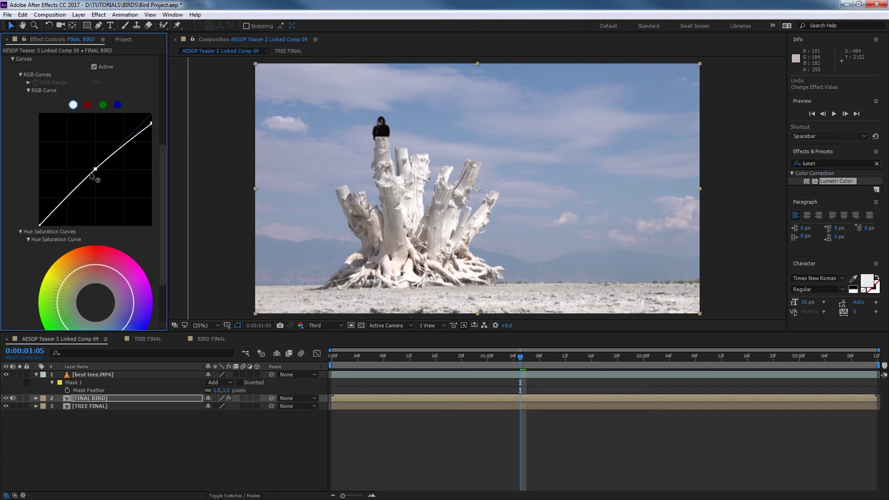
left_click_drag(41, 227, 40, 213)
Step: Set the bird's Lumetri contrast to -43 and play back the composite from near the start
scroll(52, 128, "up", 5)
scroll(95, 111, "up", 3)
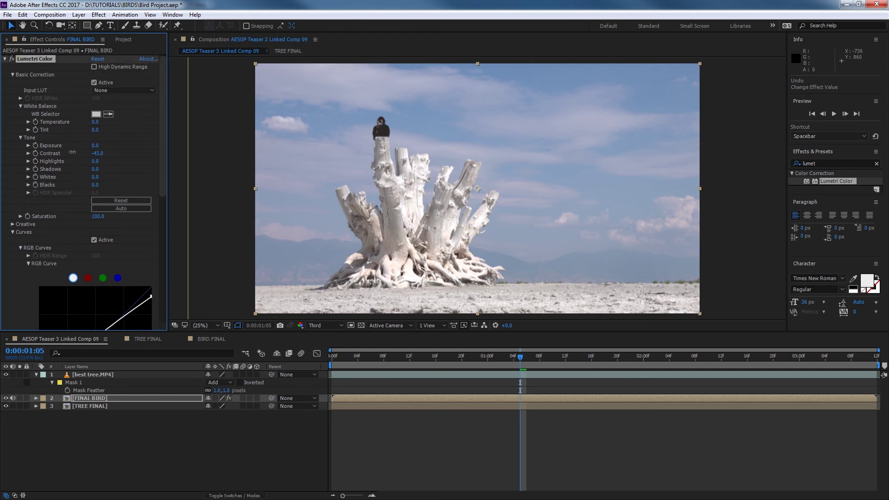
left_click(210, 453)
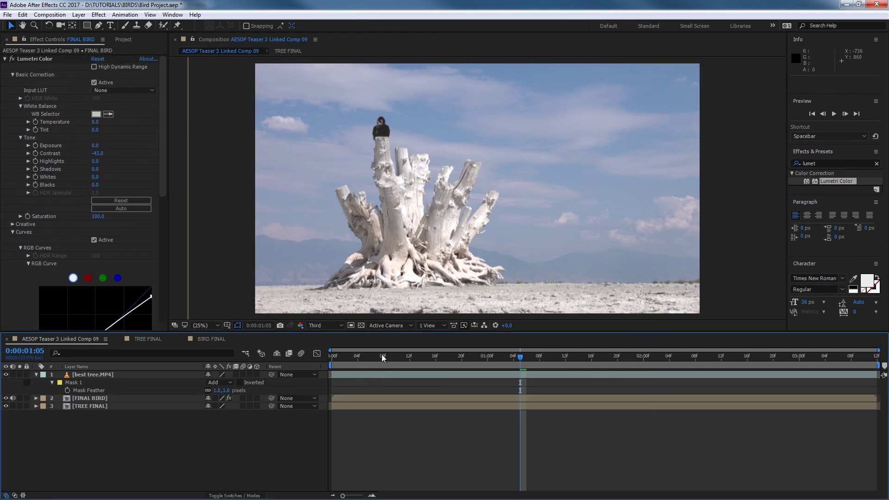
key("space")
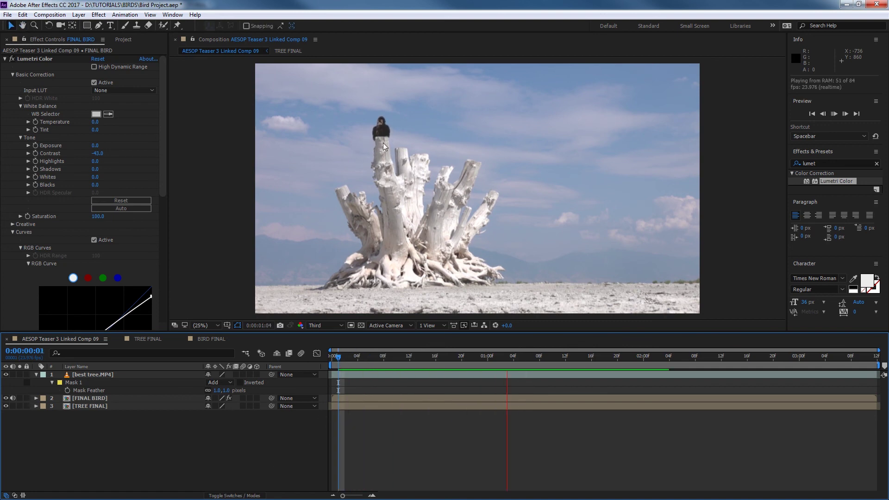